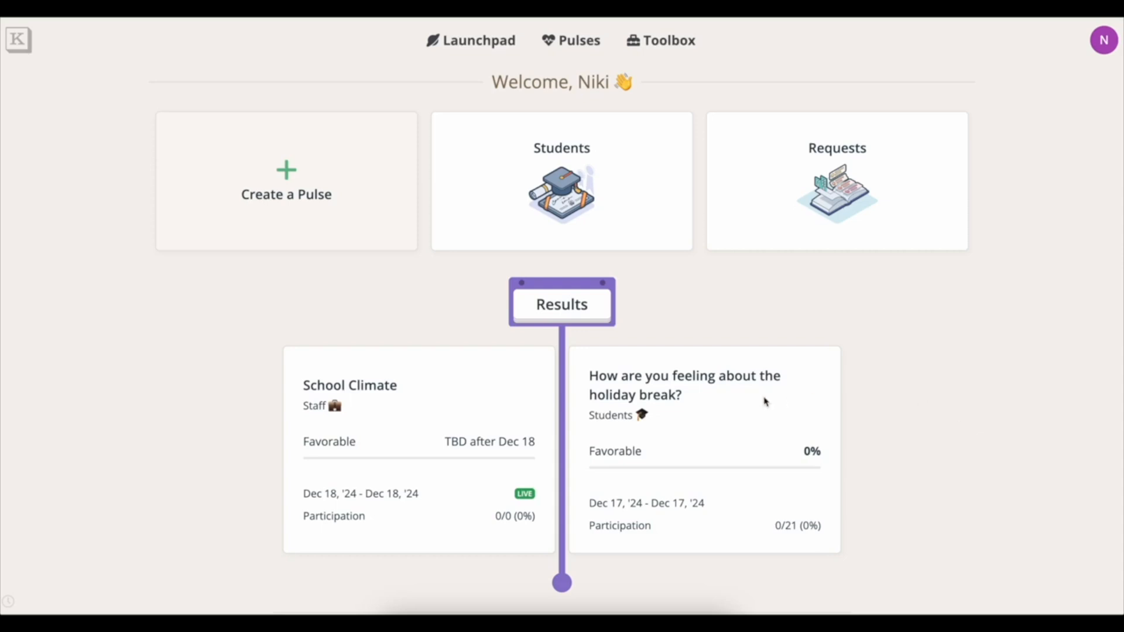
Open the Student Group Creator from the holiday break pulse's results.
click(717, 403)
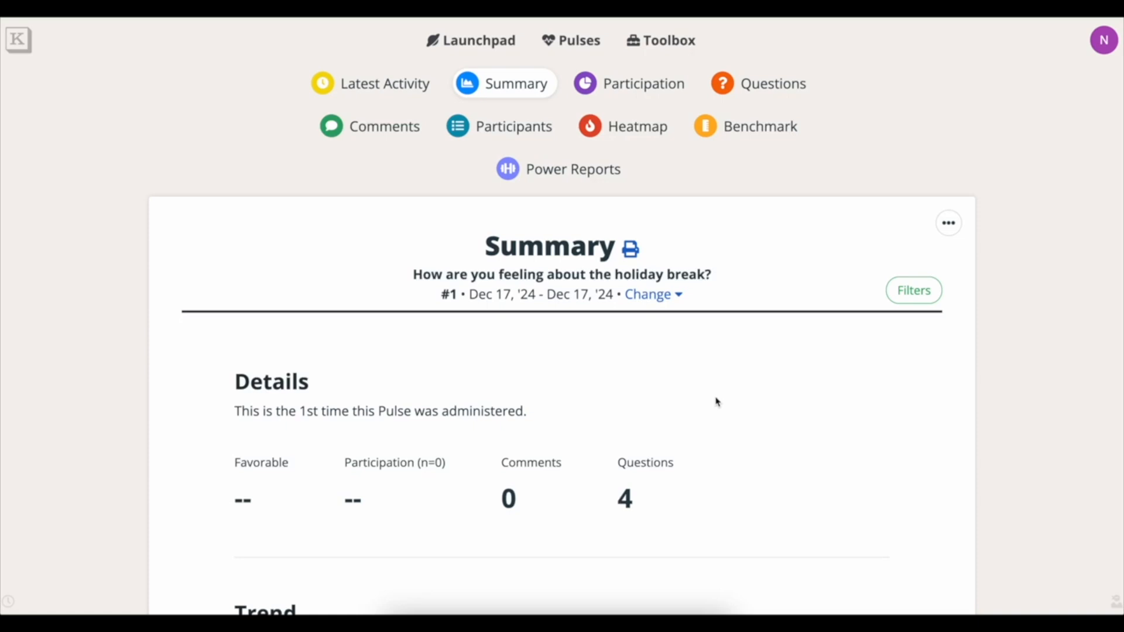
click(947, 229)
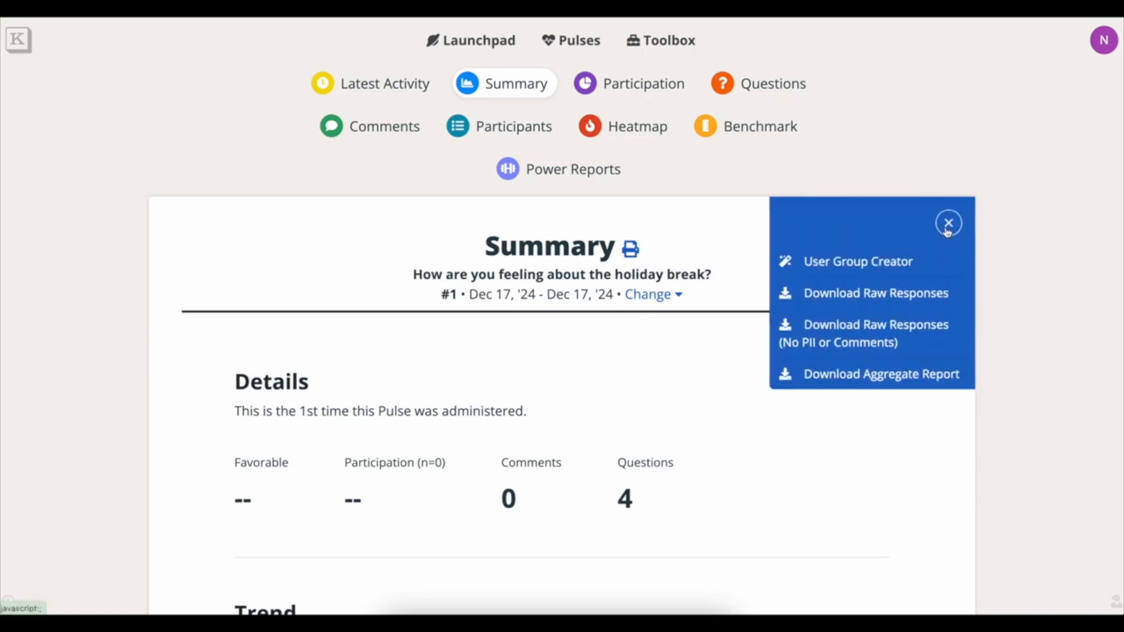
click(884, 265)
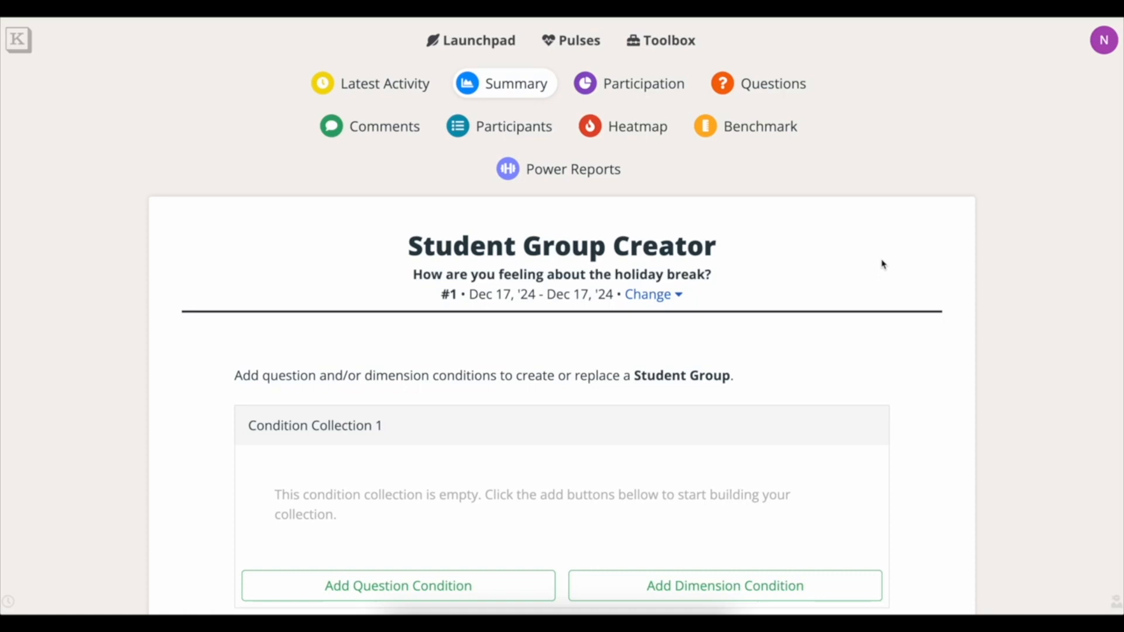
Switch to administration #2 and add a question condition to Condition Collection 1.
click(679, 296)
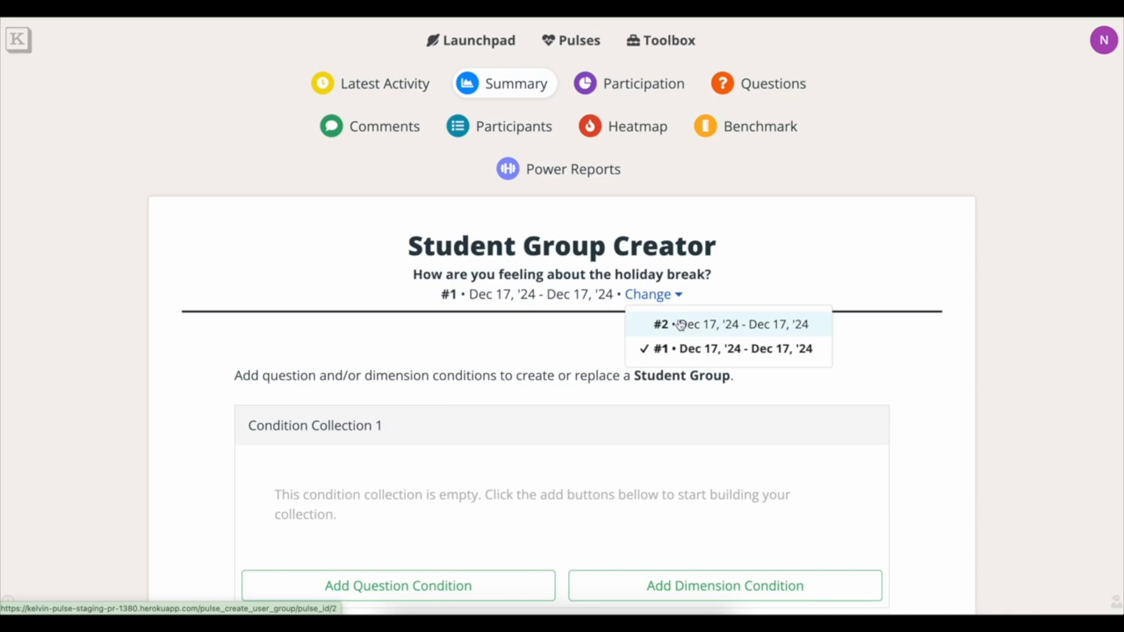
click(680, 325)
scroll(890, 304, down, 3)
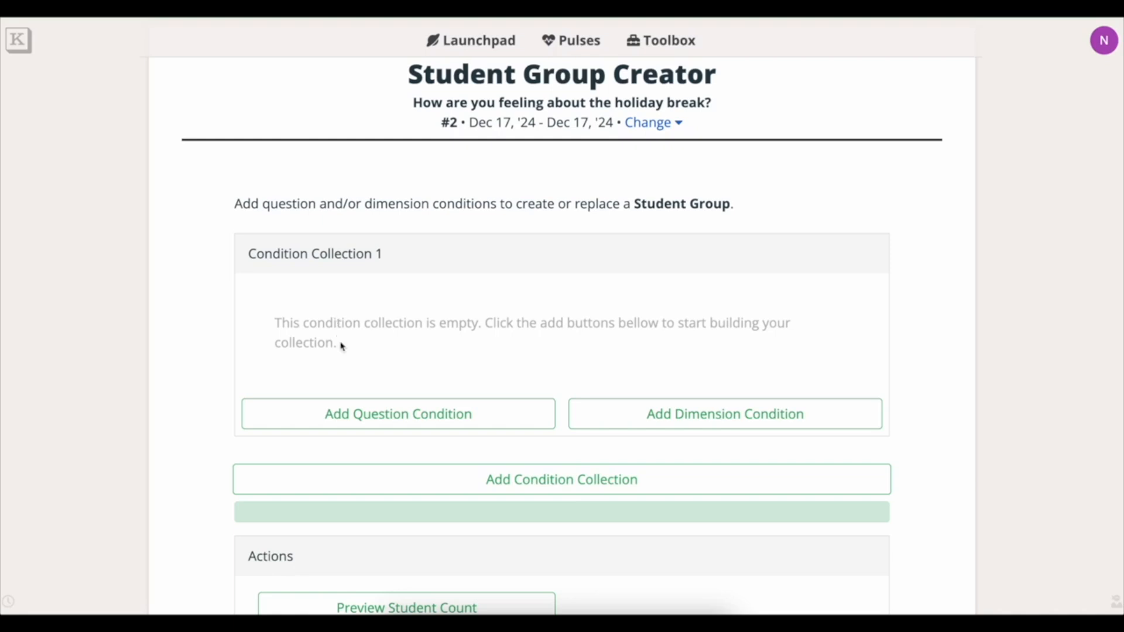
click(438, 414)
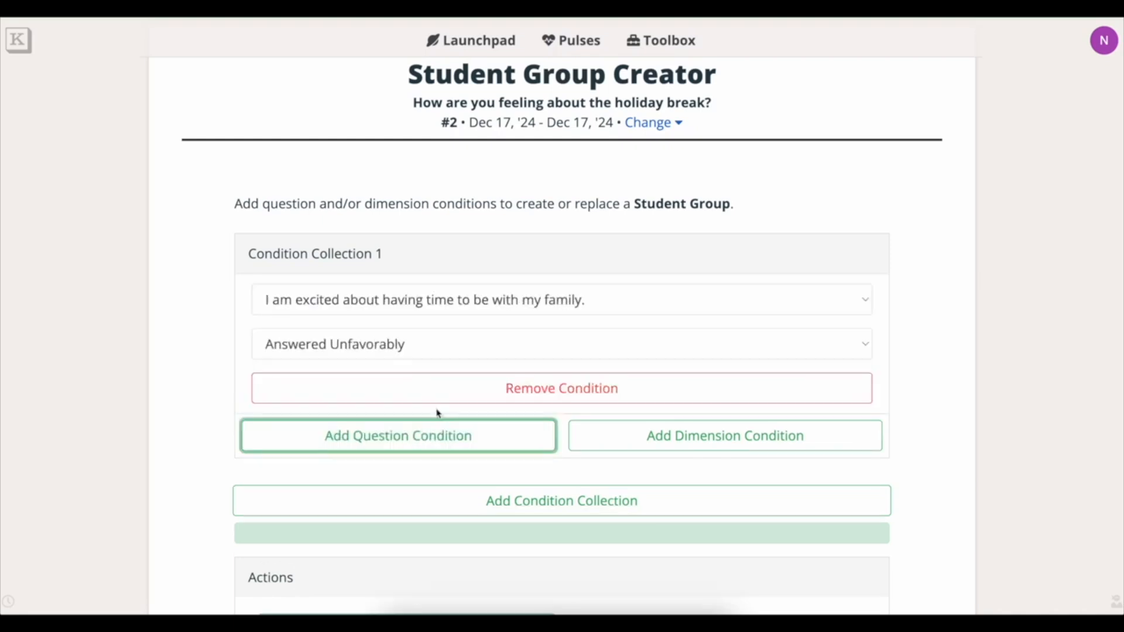
Try a question condition on the schedule-will-be-different statement, switching its answer to Skipped.
click(676, 300)
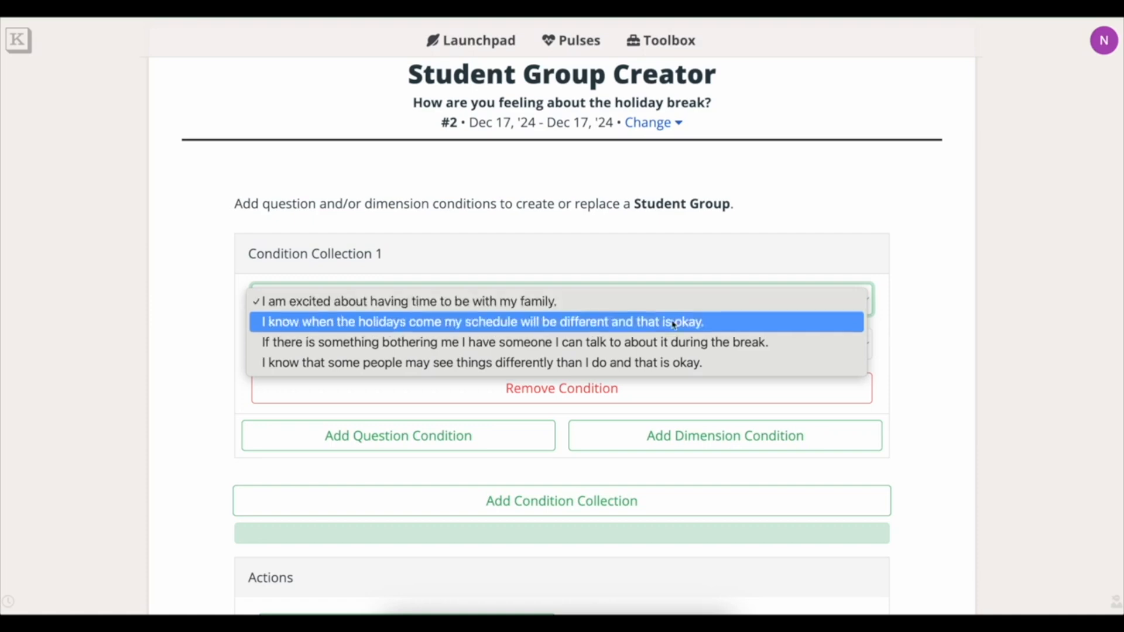
click(673, 324)
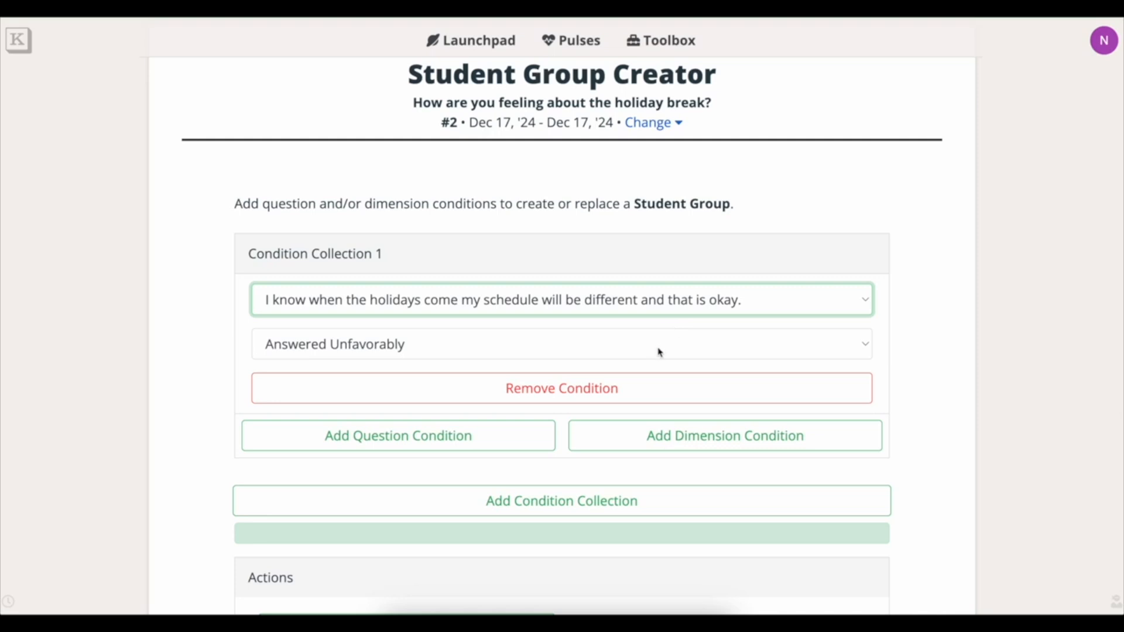
click(659, 350)
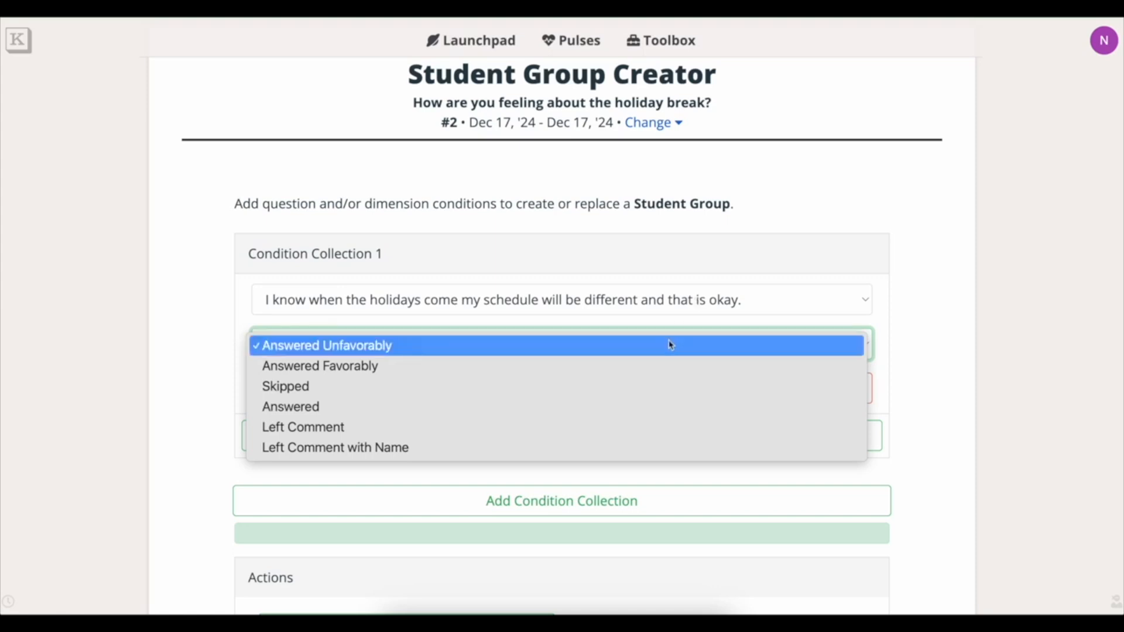
click(661, 346)
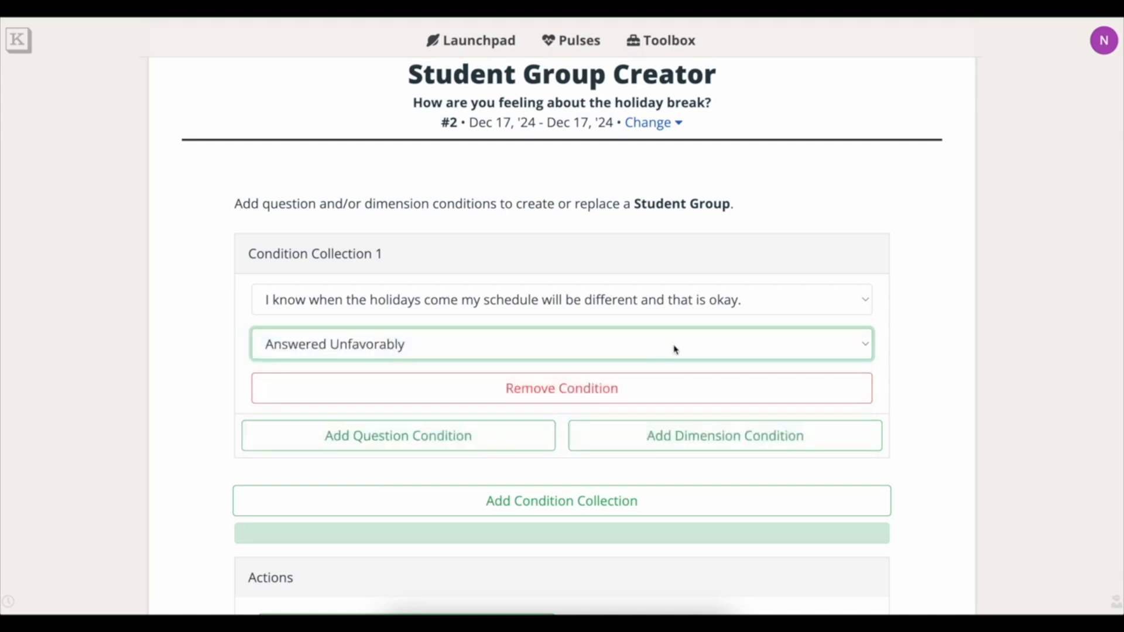
click(676, 350)
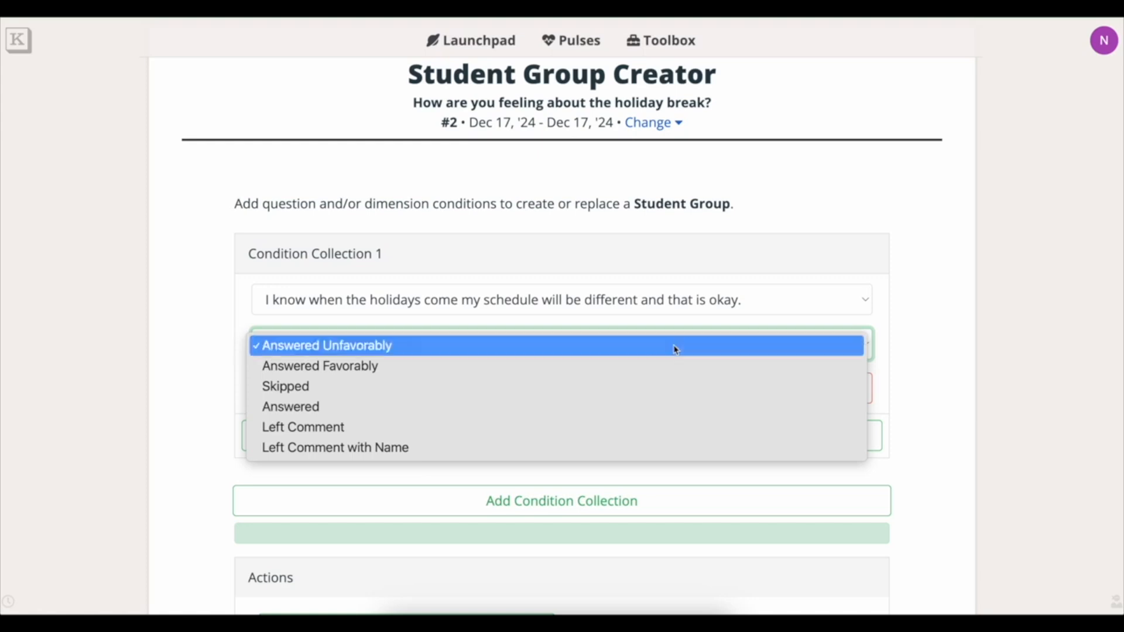
click(675, 350)
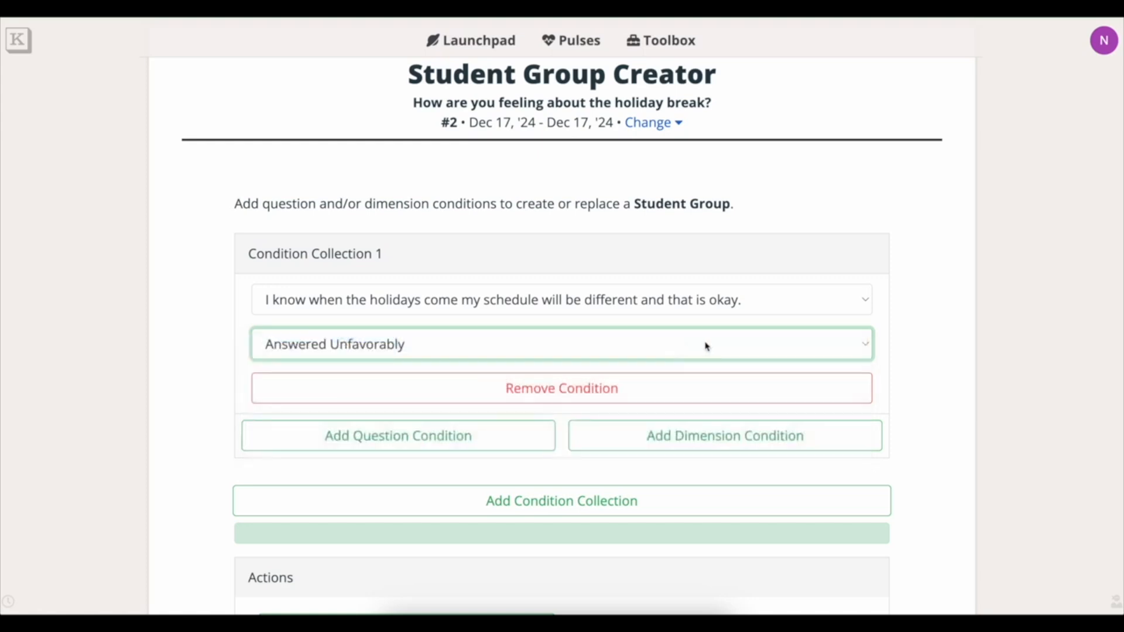
click(706, 346)
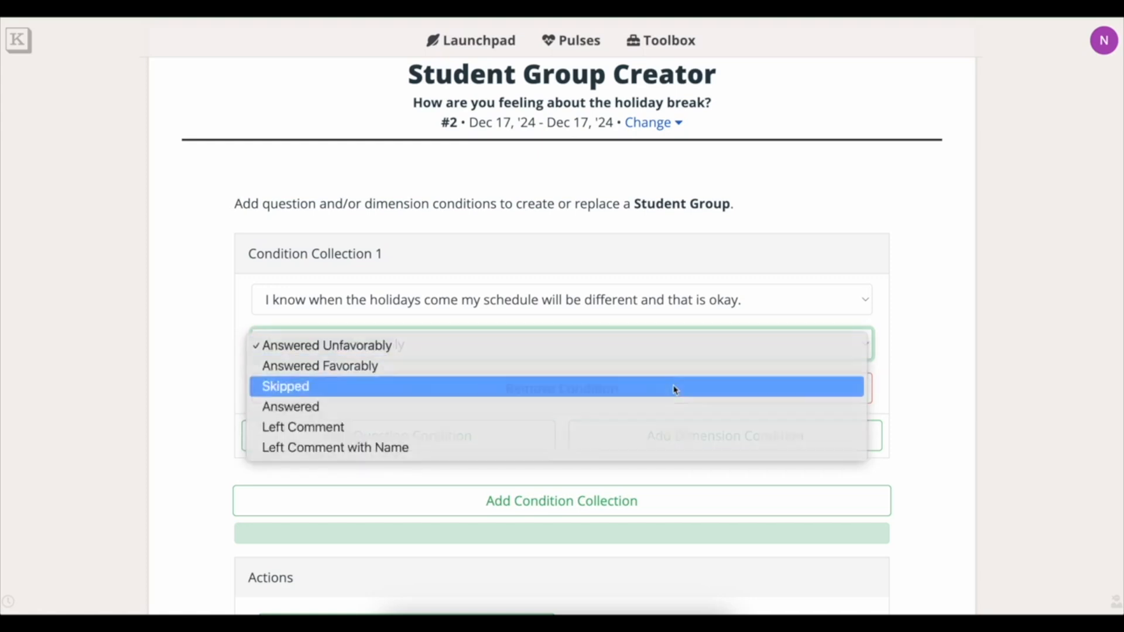
click(675, 388)
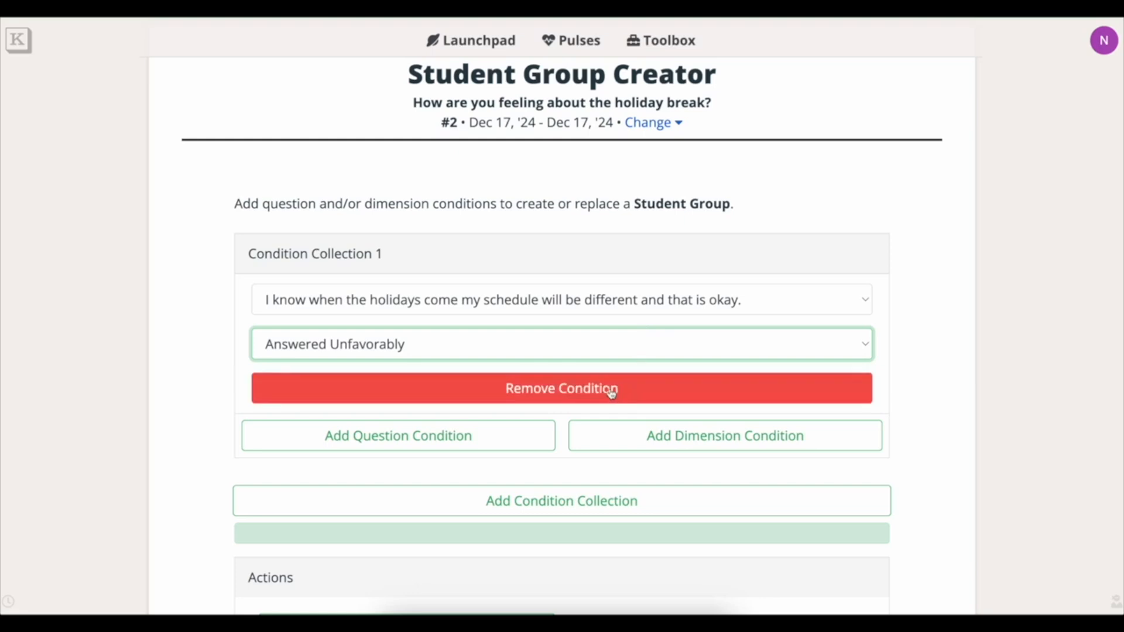
Remove the trial question conditions and add an Overall Percent Favorable <= 50% dimension condition.
click(612, 390)
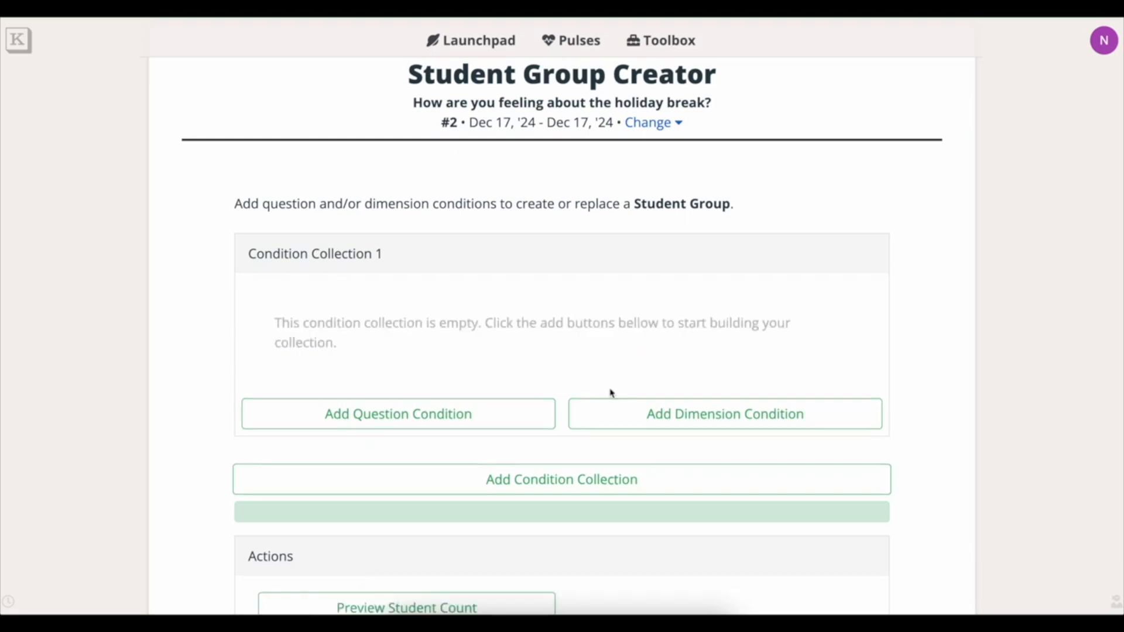
click(503, 413)
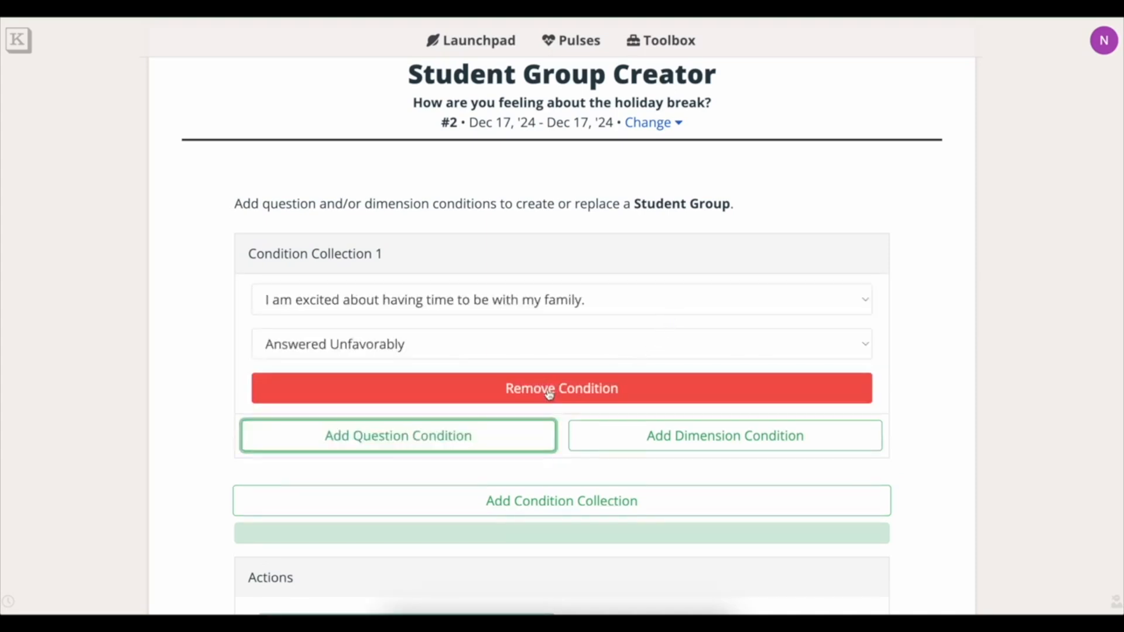
click(546, 392)
click(503, 415)
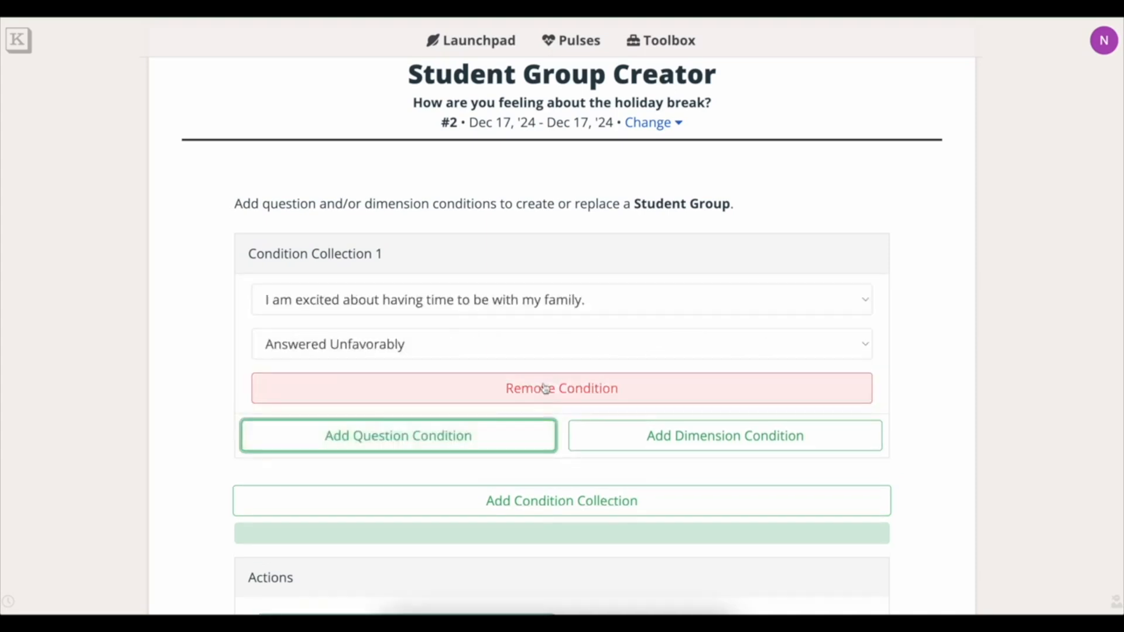
click(683, 307)
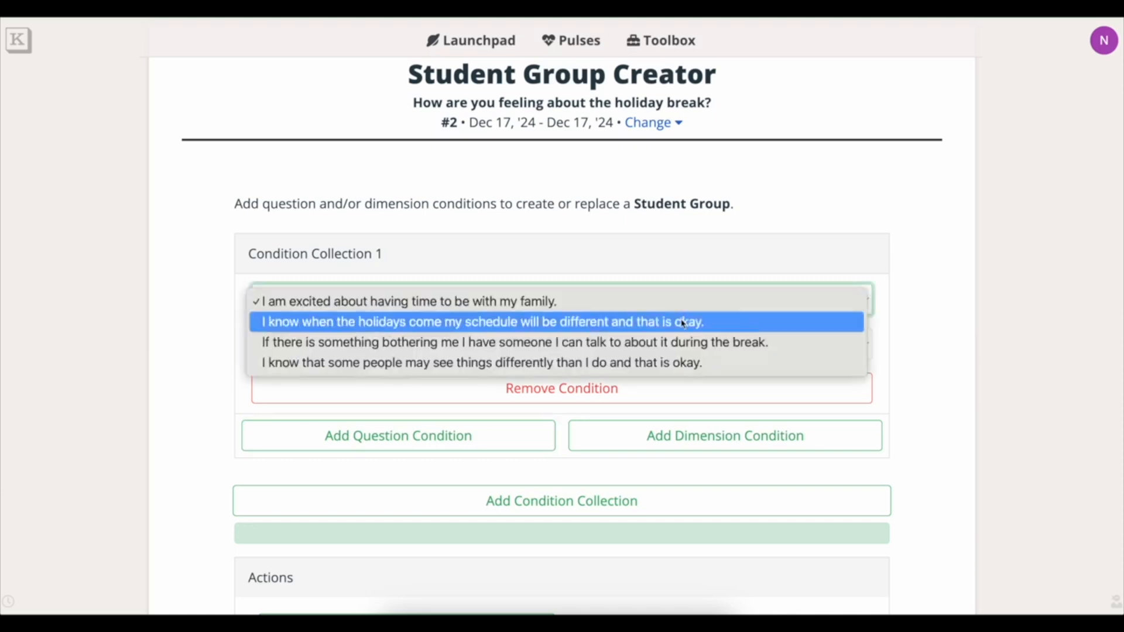
click(682, 322)
click(656, 348)
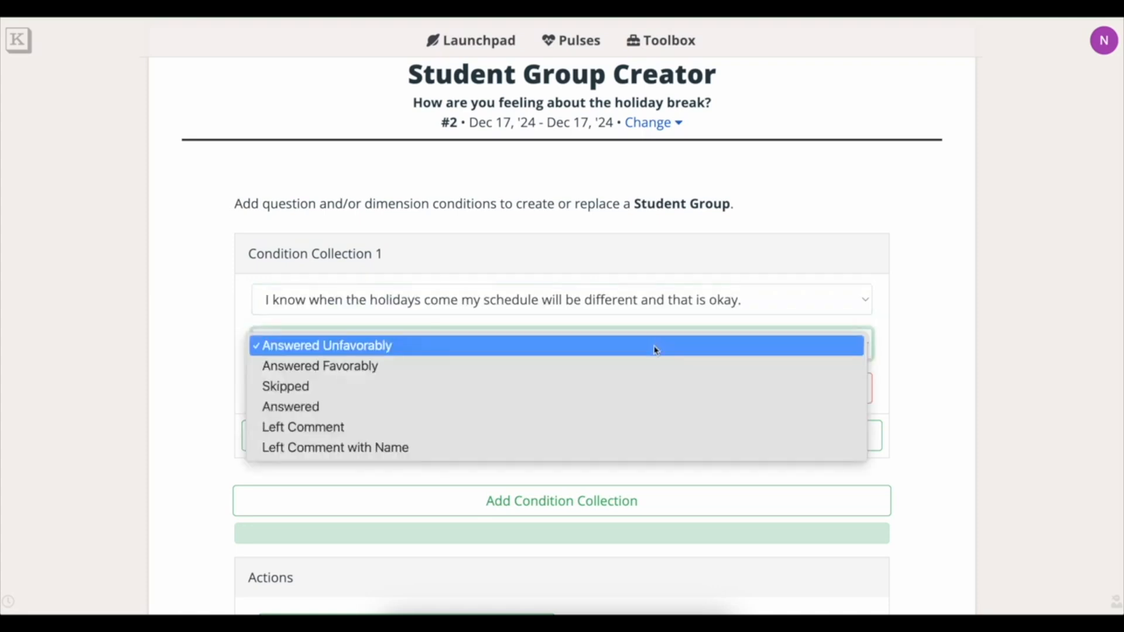
click(656, 350)
click(673, 388)
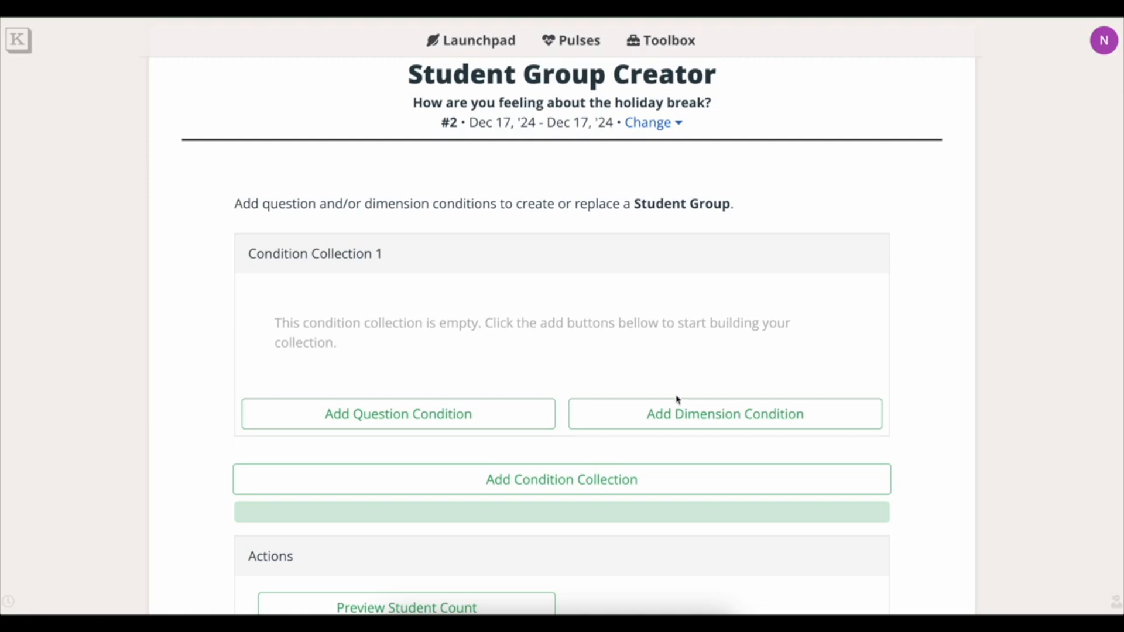
click(718, 415)
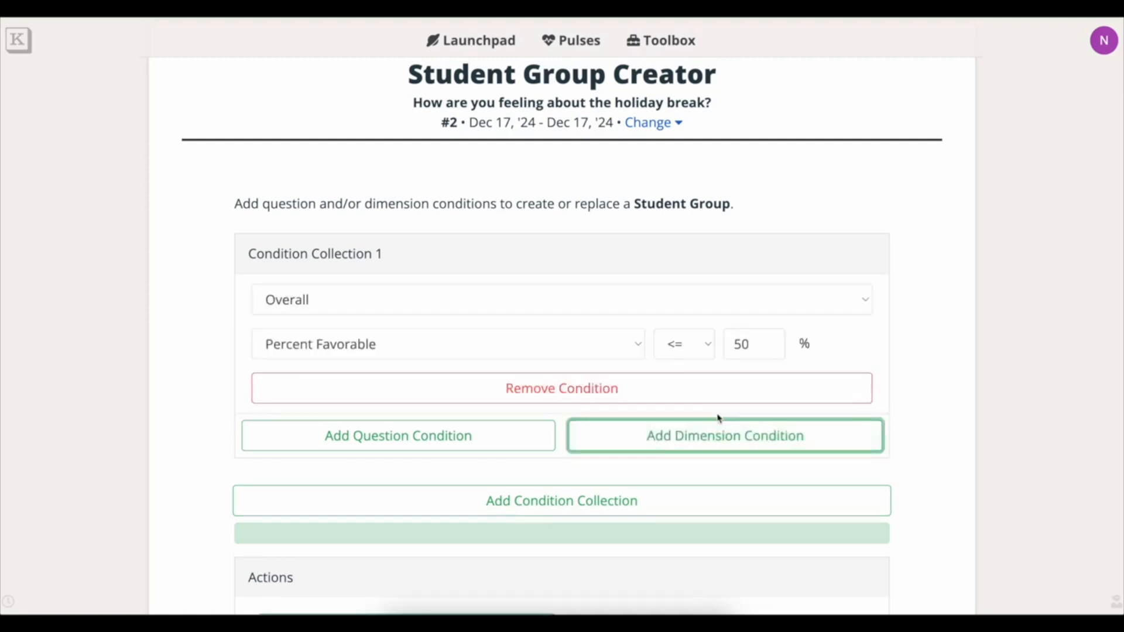
Set the dimension condition to Self Awareness, Percent Favorable, <= 50.
click(660, 307)
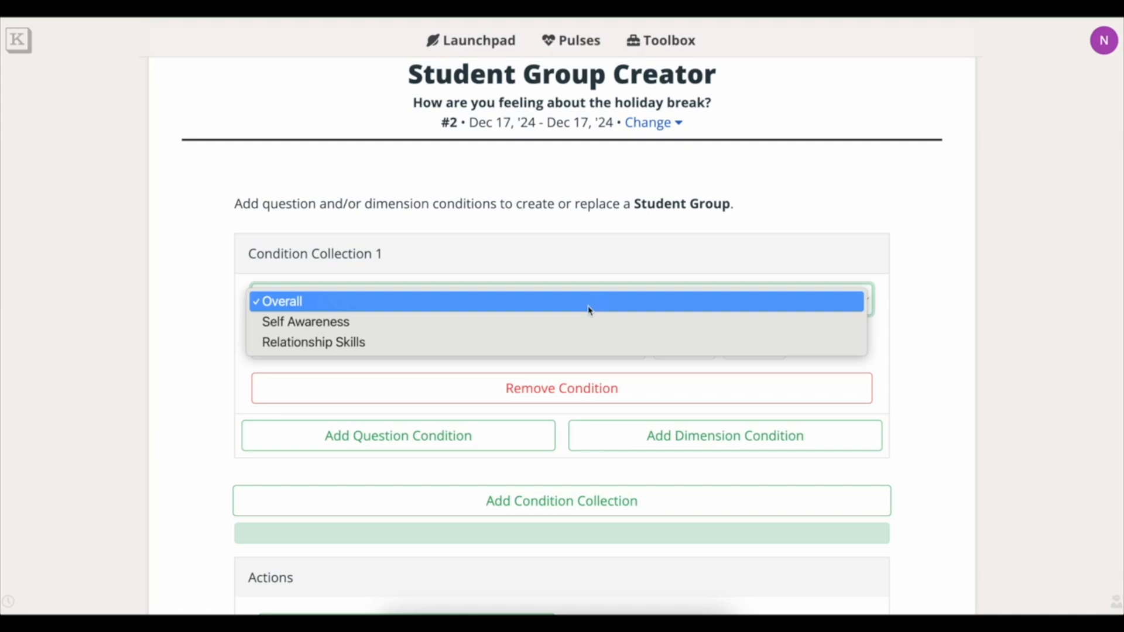
click(483, 326)
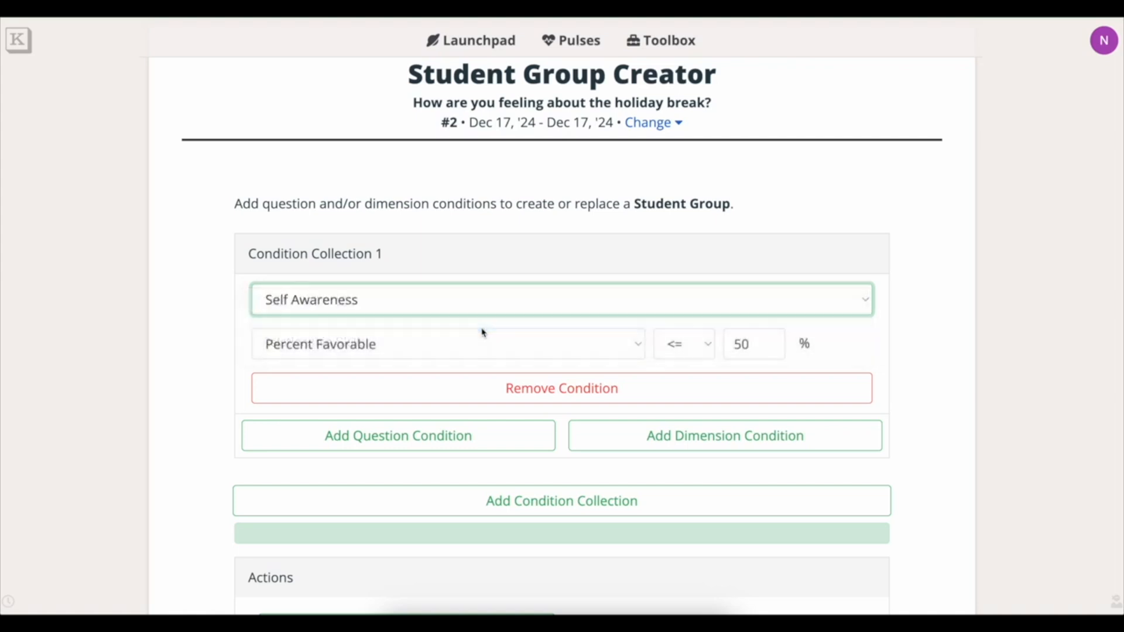
click(454, 307)
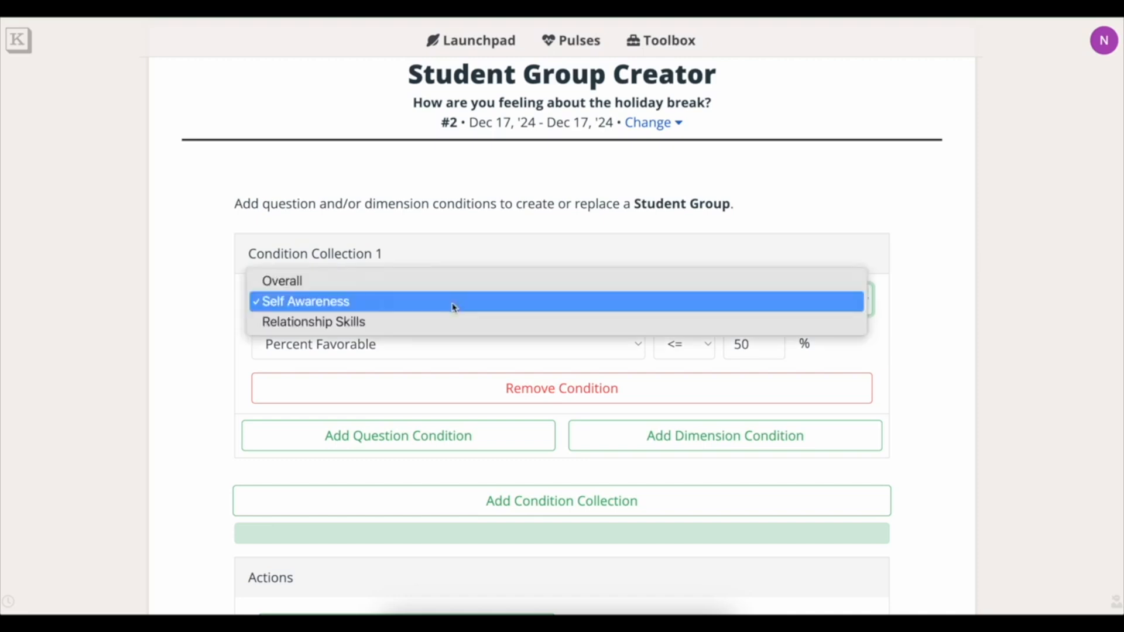
click(454, 307)
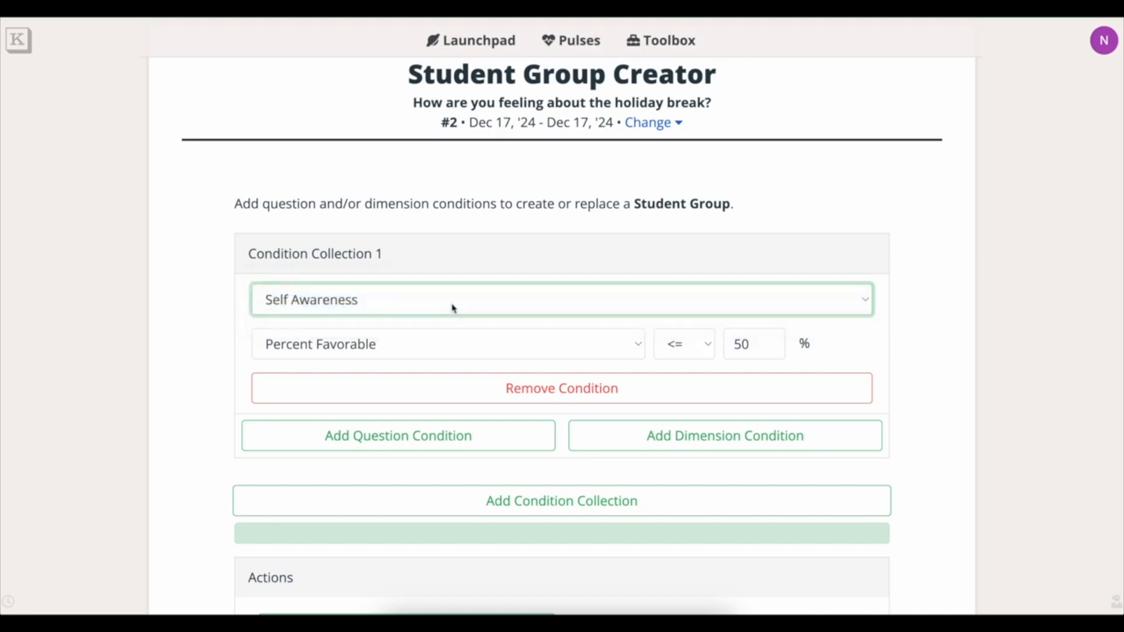
click(441, 348)
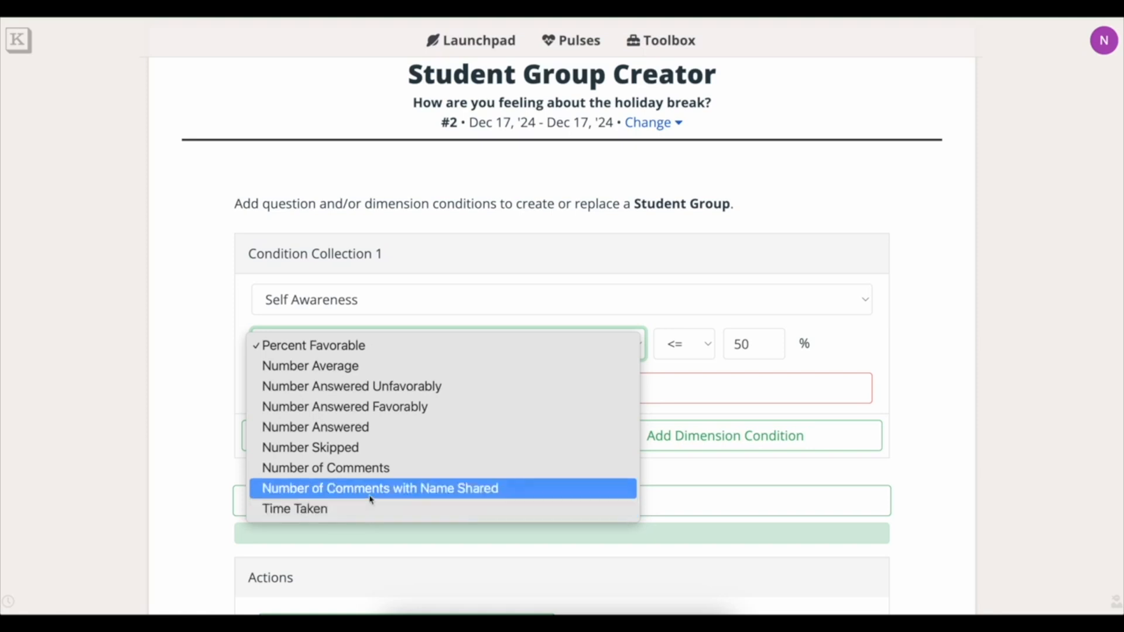
click(397, 351)
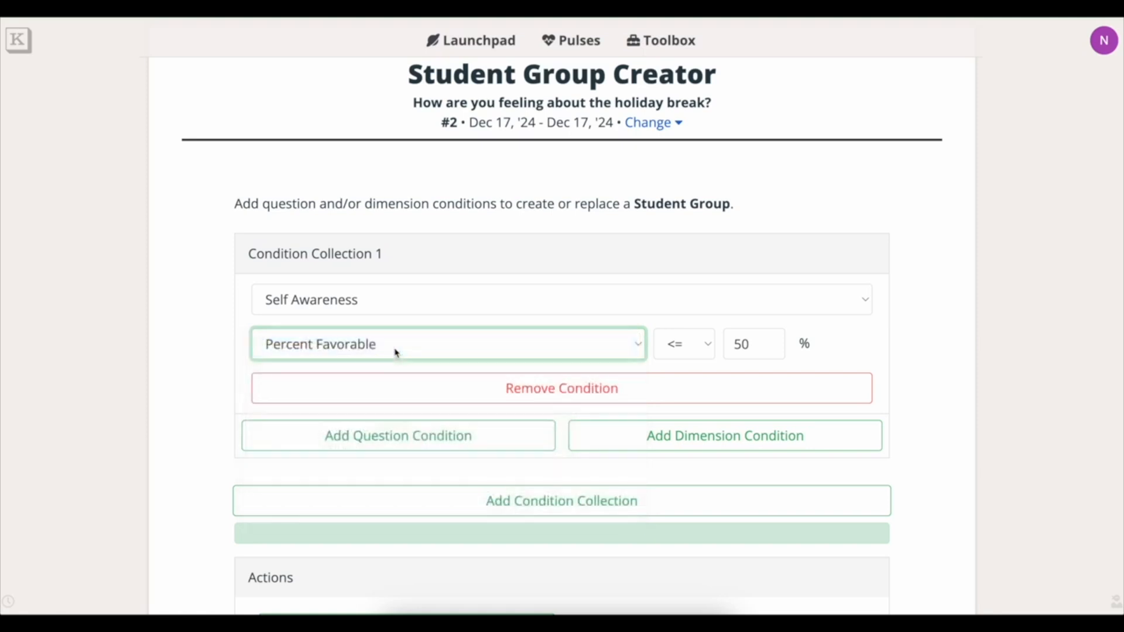
click(707, 350)
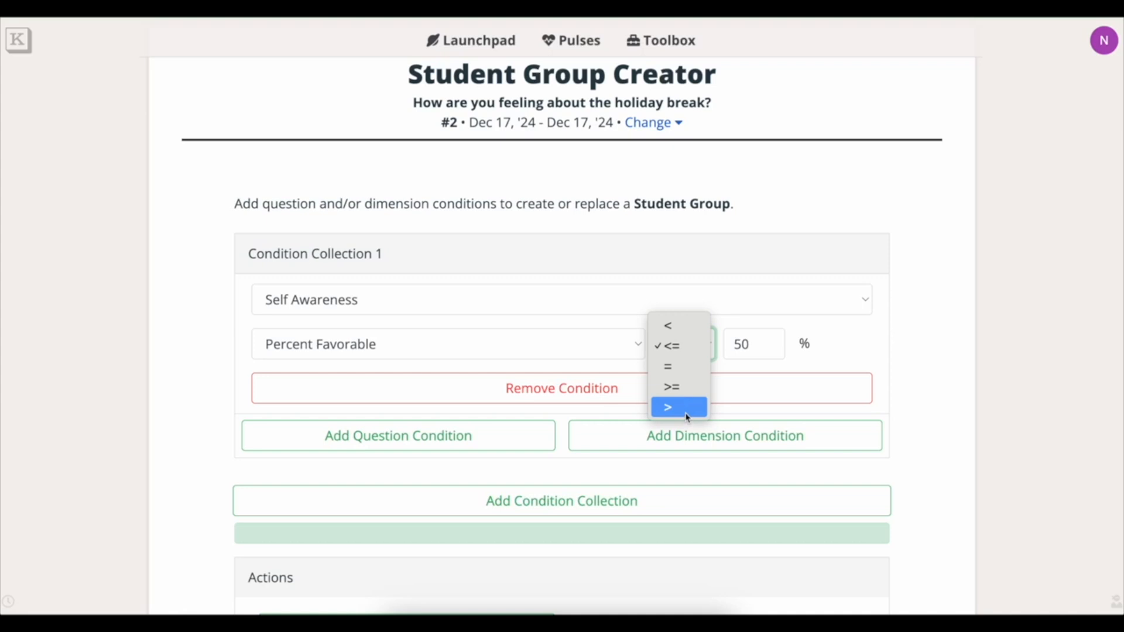
click(698, 356)
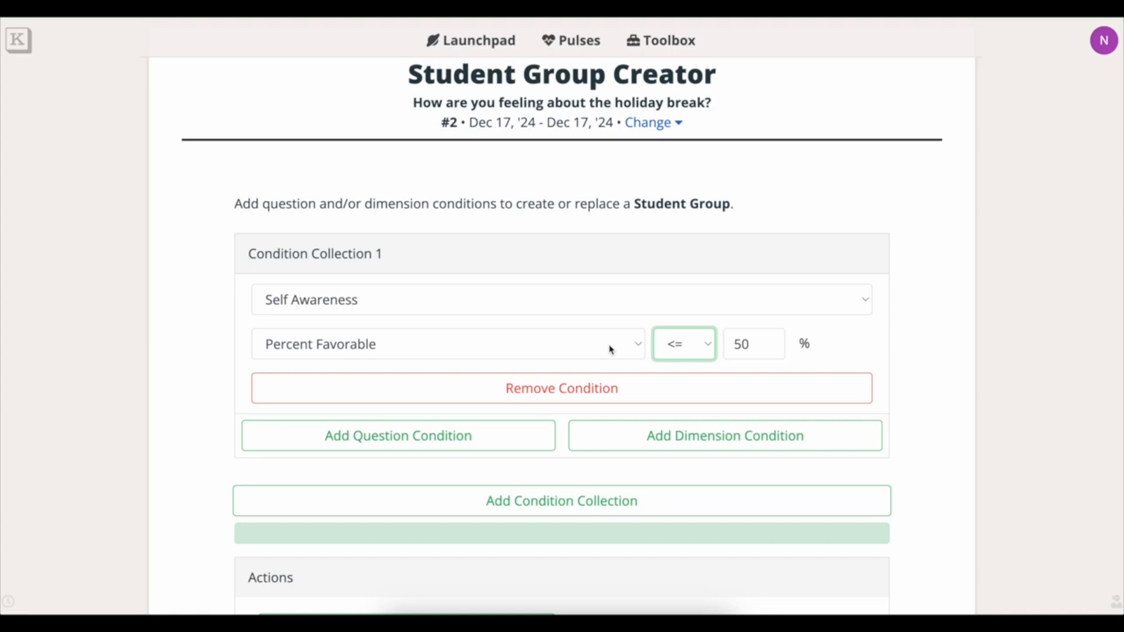
scroll(941, 414, down, 1)
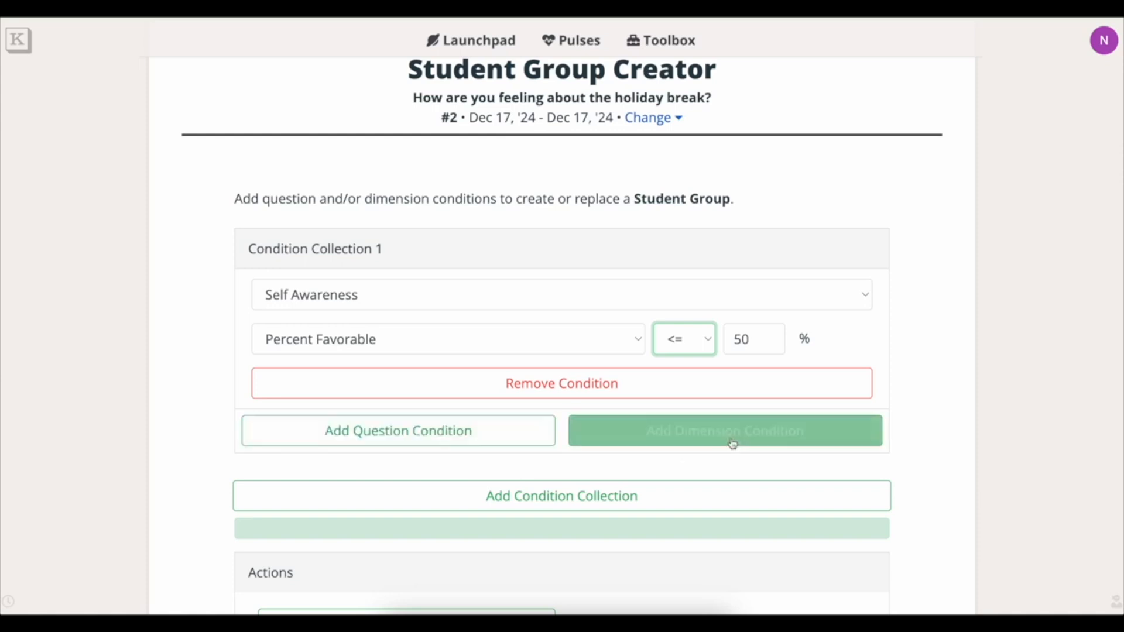
Preview the matching student count, which reports 3 students.
scroll(924, 462, down, 3)
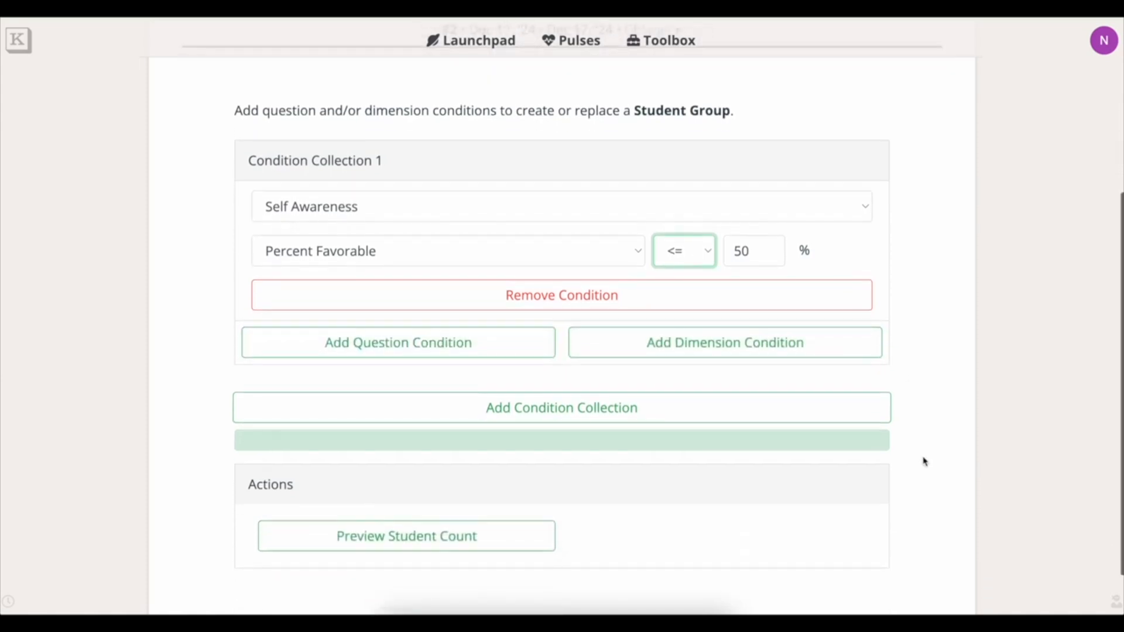
click(479, 538)
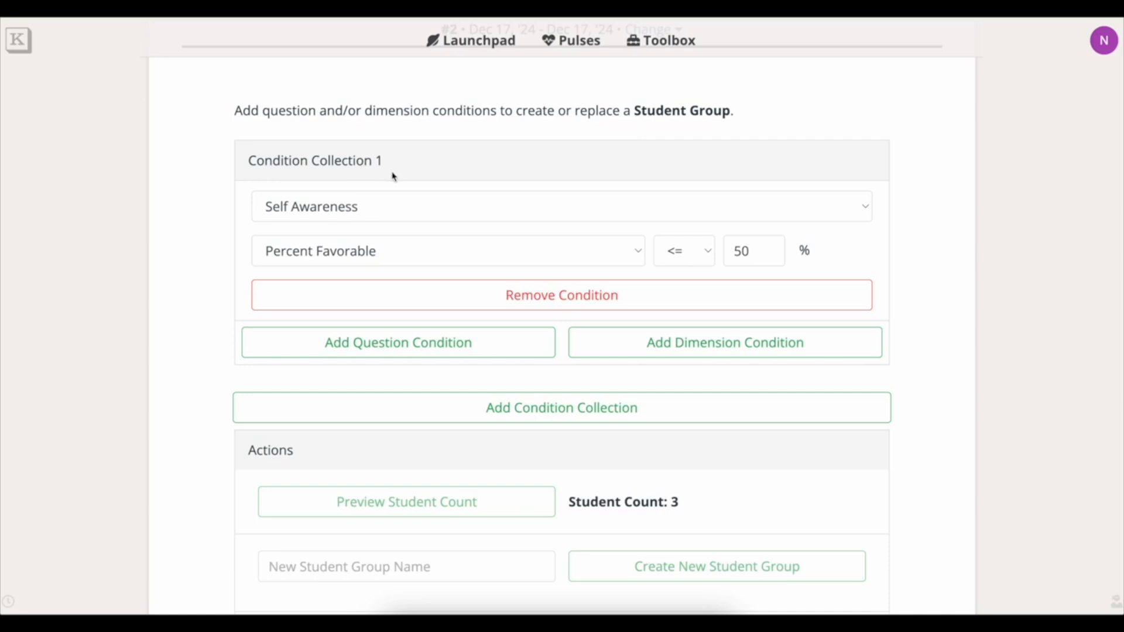
Add a second dimension condition: Relationship Skills, Number Skipped <= 50.
click(701, 345)
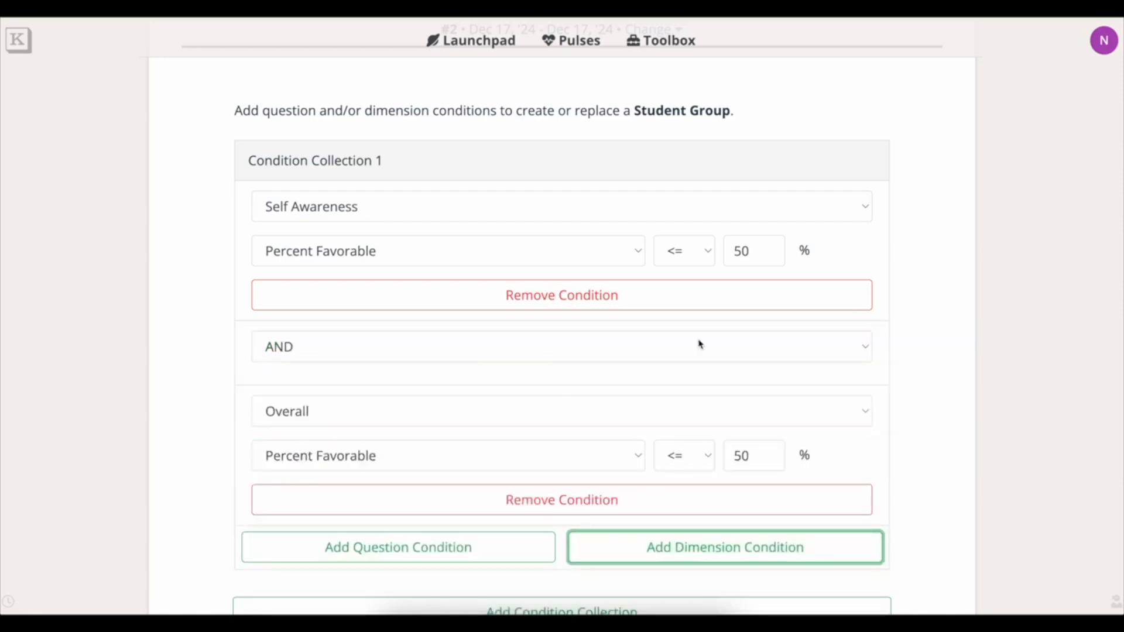
click(492, 414)
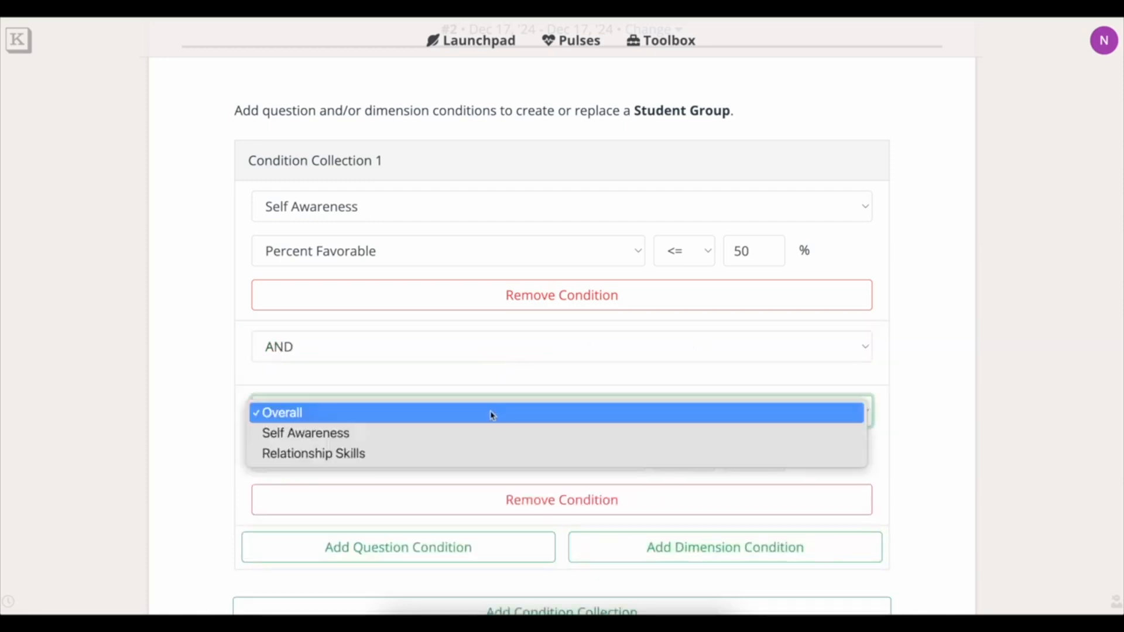
click(469, 457)
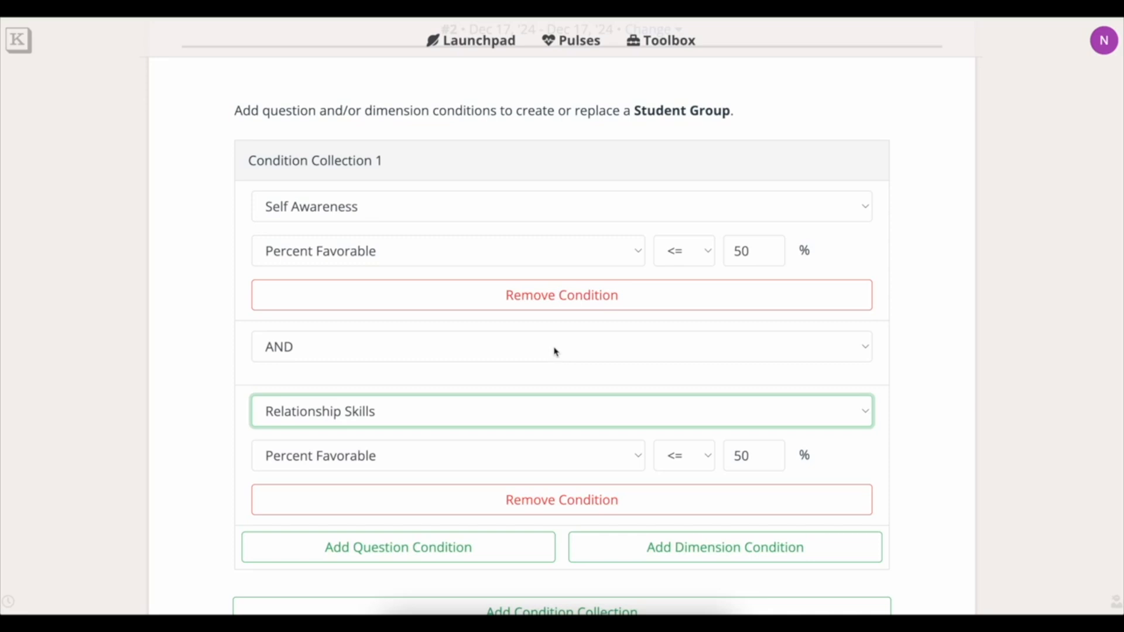
scroll(553, 351, down, 3)
click(613, 287)
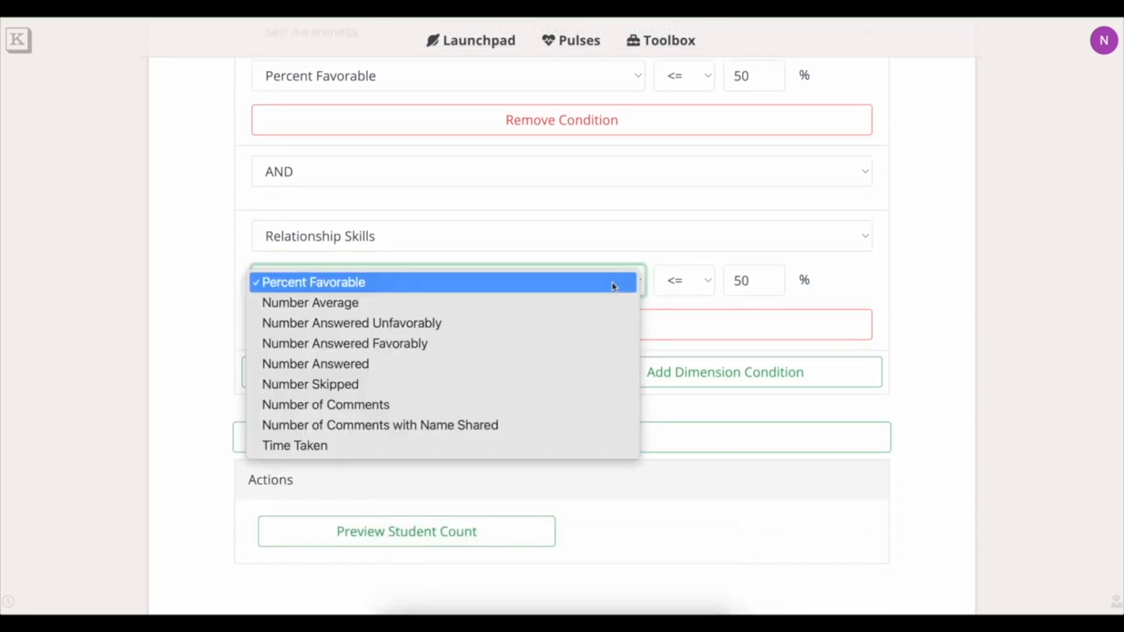
click(549, 388)
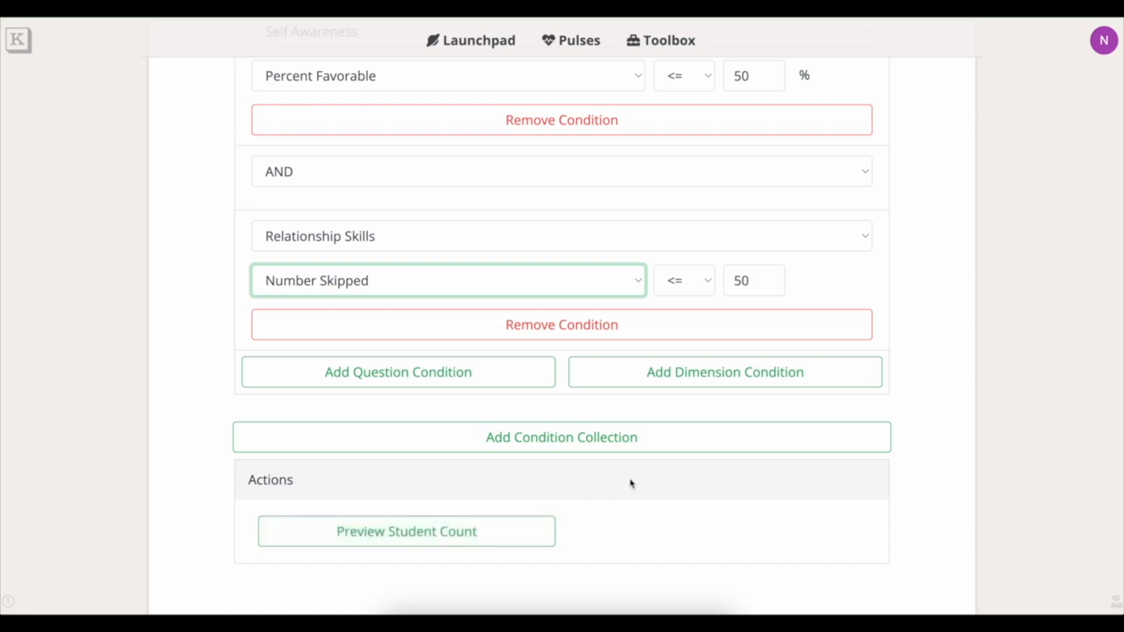
scroll(630, 484, up, 4)
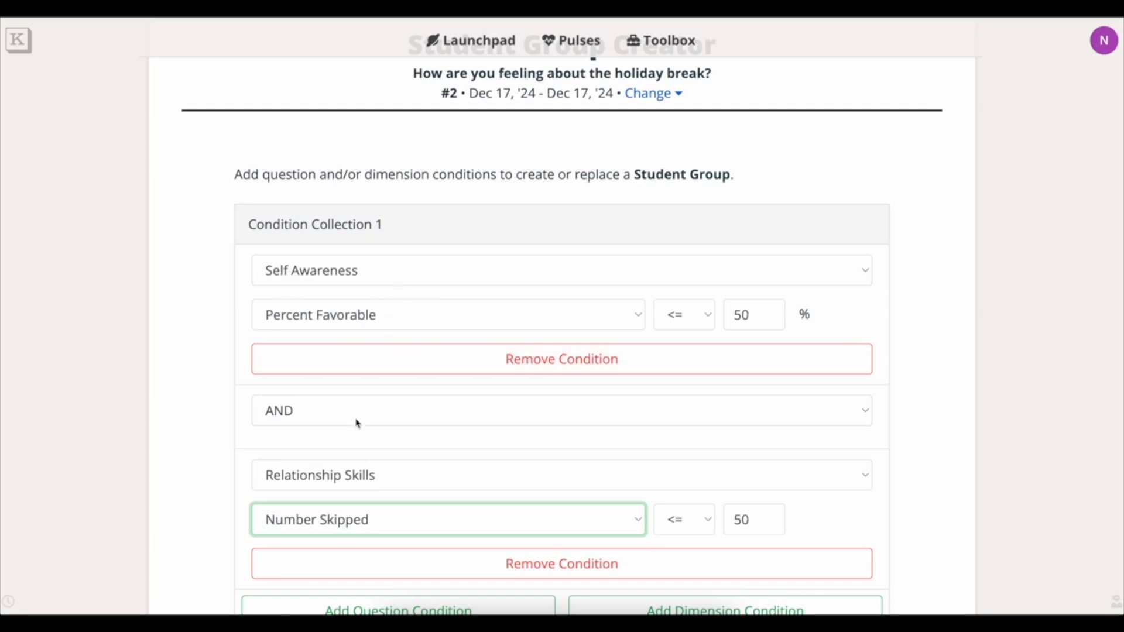
scroll(356, 424, down, 3)
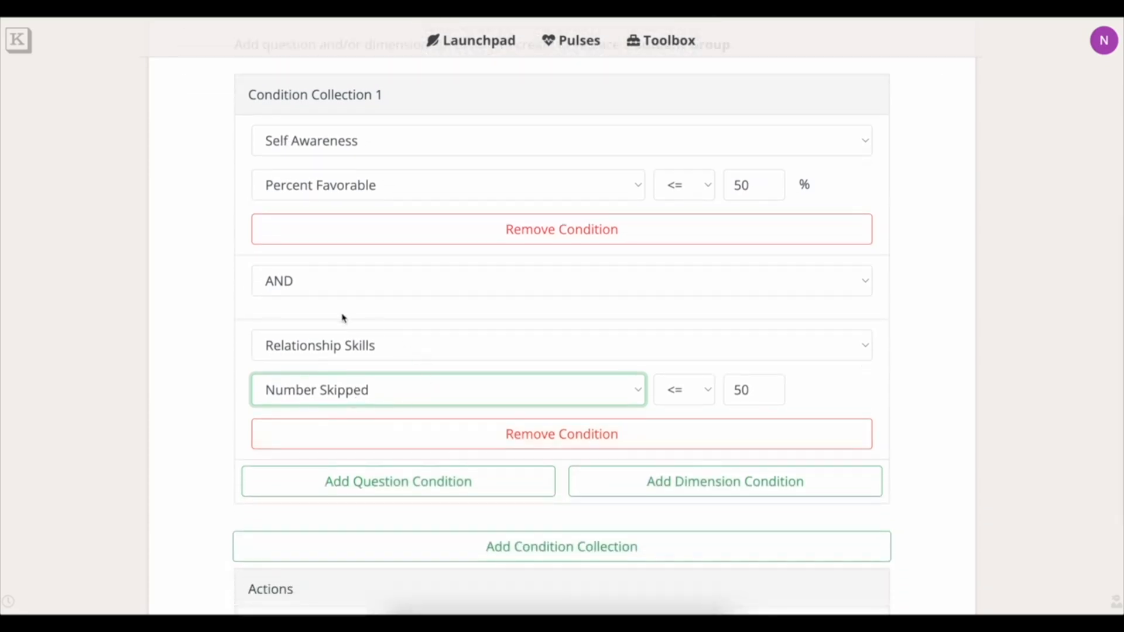
scroll(466, 412, down, 1)
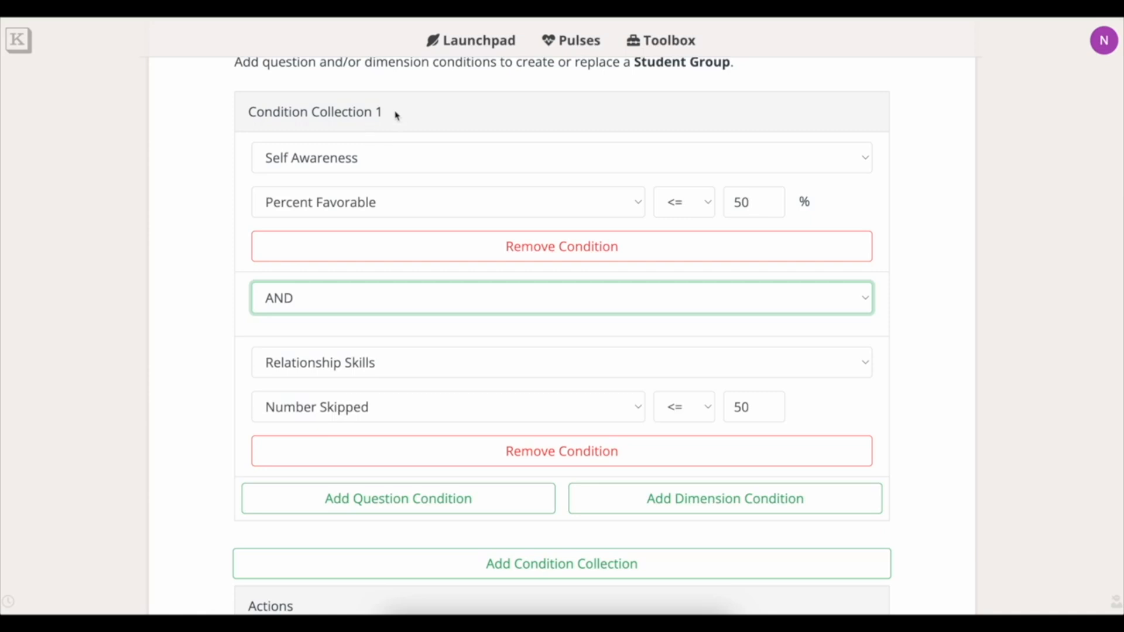
click(466, 306)
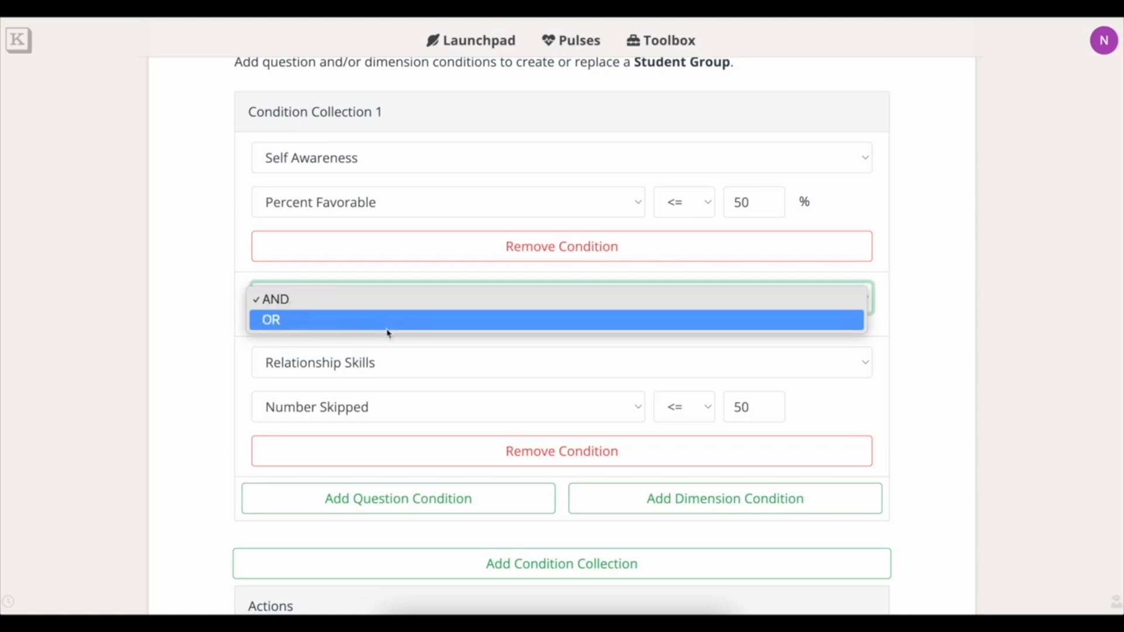
Switch the join between conditions to OR, dropping the Relationship Skills condition.
click(933, 302)
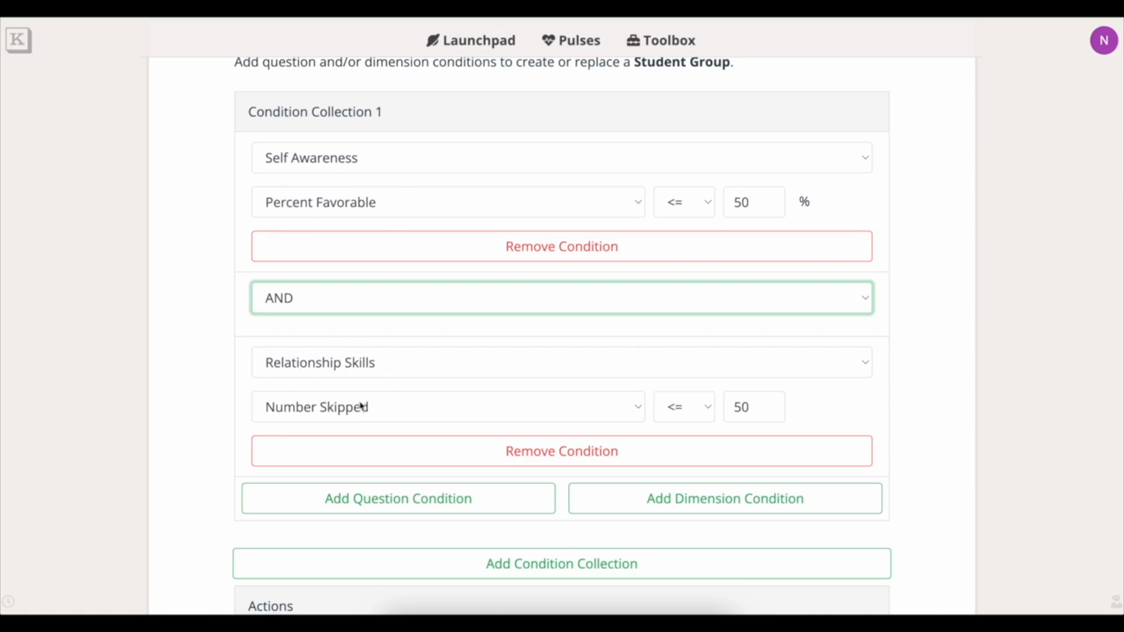
scroll(362, 405, down, 2)
scroll(361, 405, down, 3)
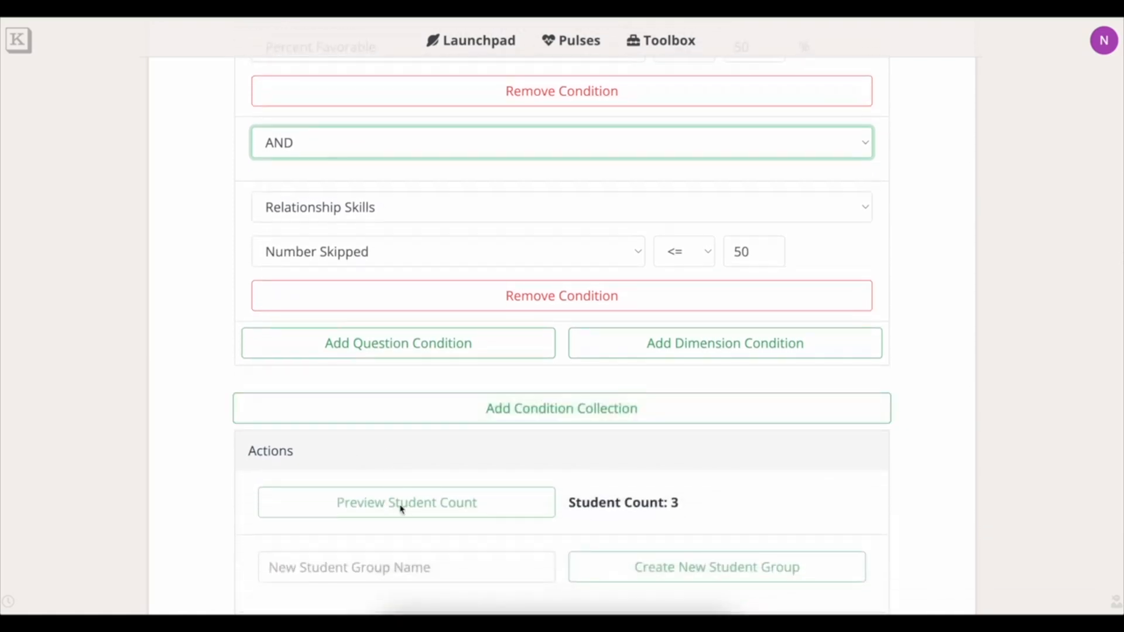
scroll(431, 511, up, 3)
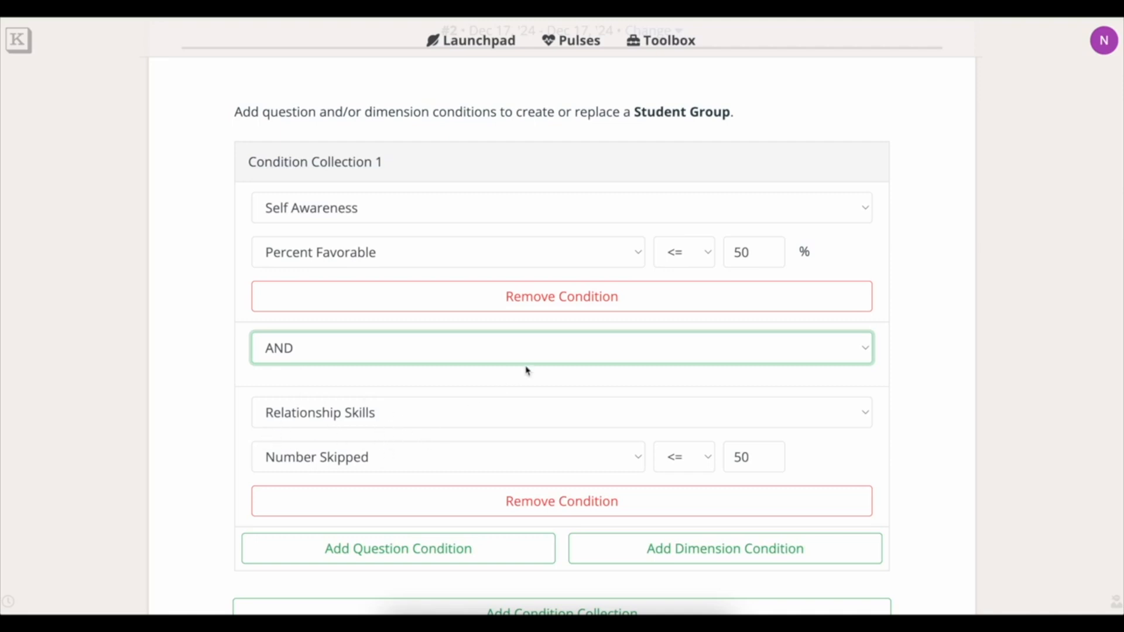
click(565, 357)
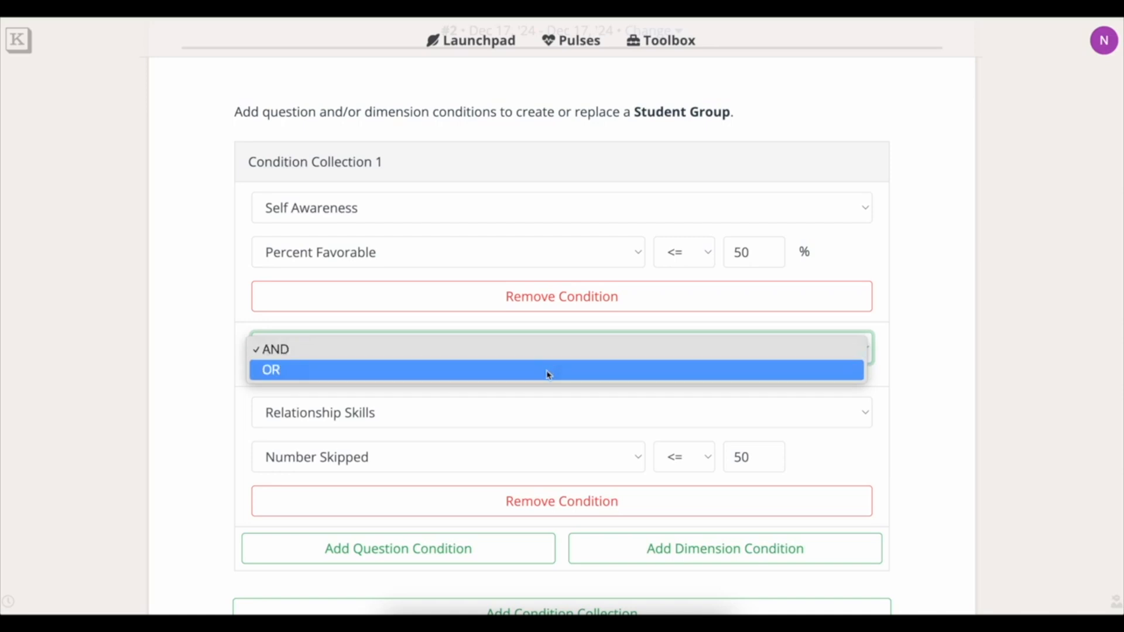
click(549, 371)
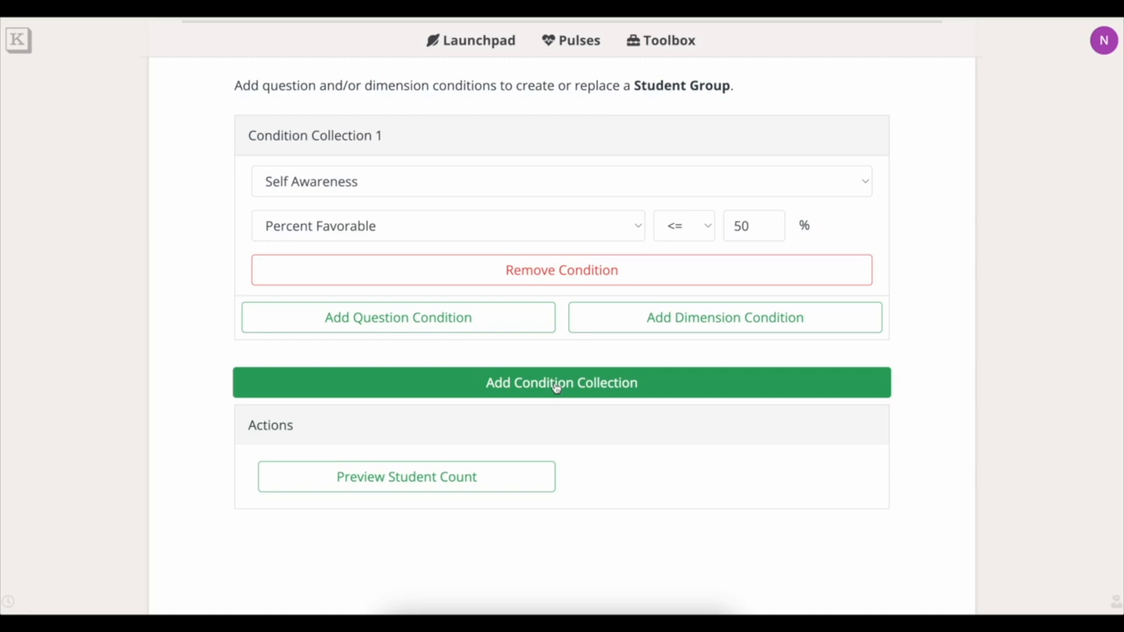
Add an empty Condition Collection 2 and join it to Collection 1 with OR.
click(558, 386)
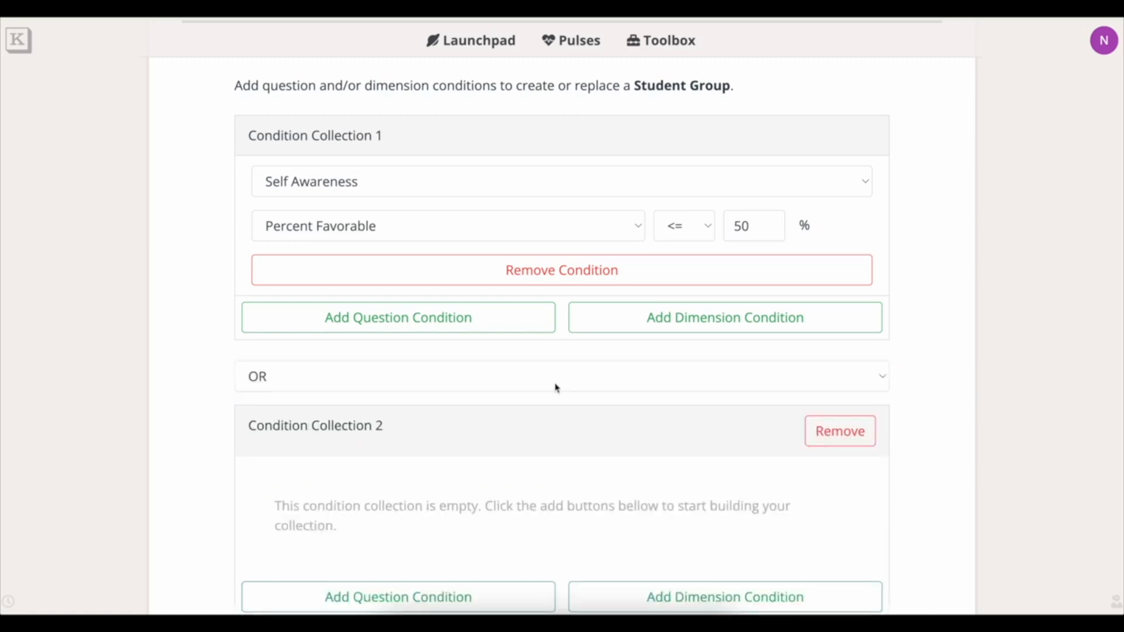
scroll(556, 388, down, 1)
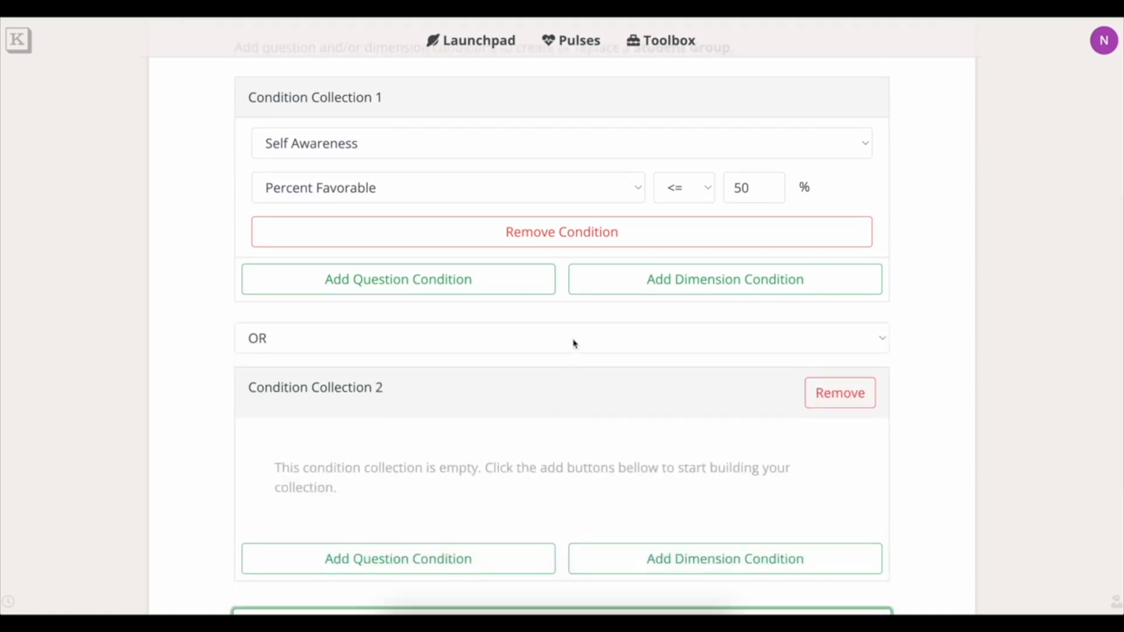
click(799, 344)
click(798, 343)
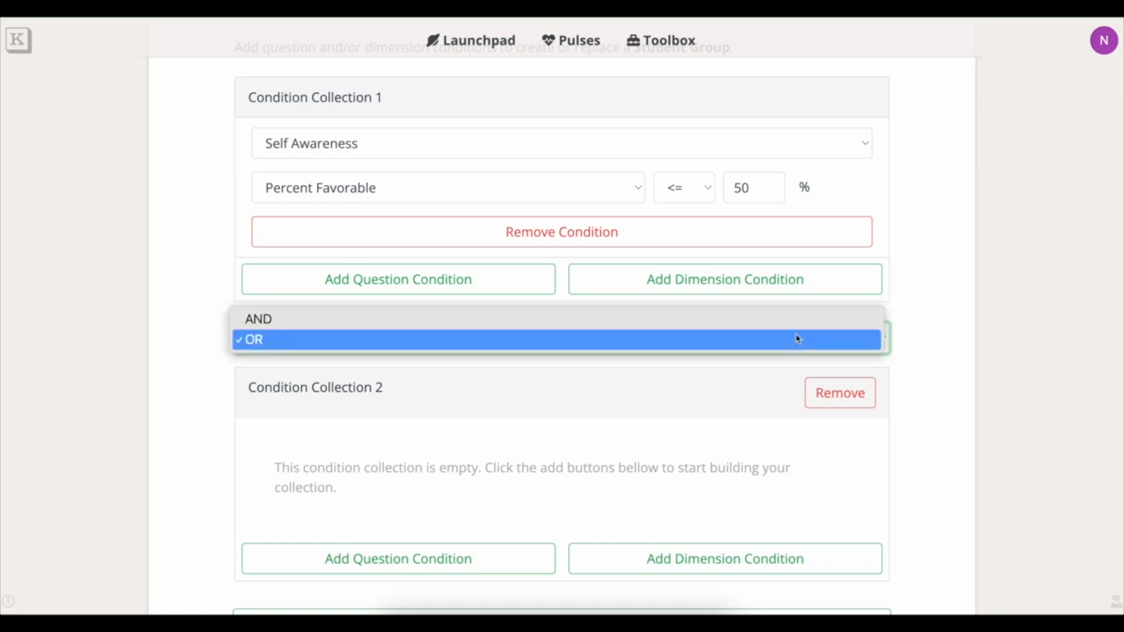
click(798, 324)
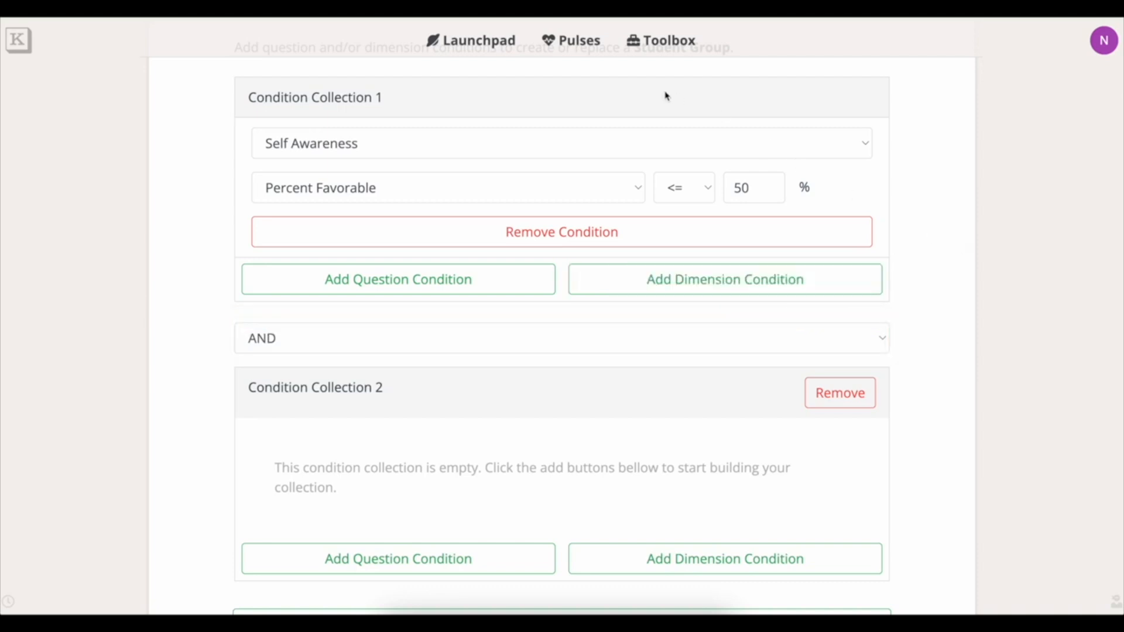
drag(401, 105, 249, 101)
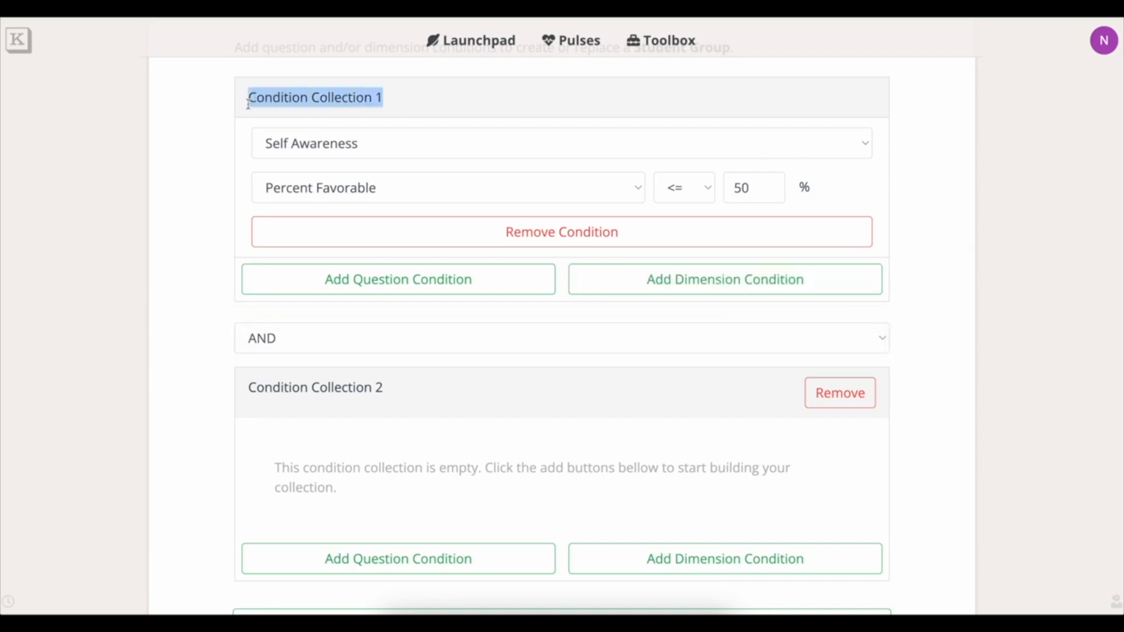
scroll(504, 248, down, 1)
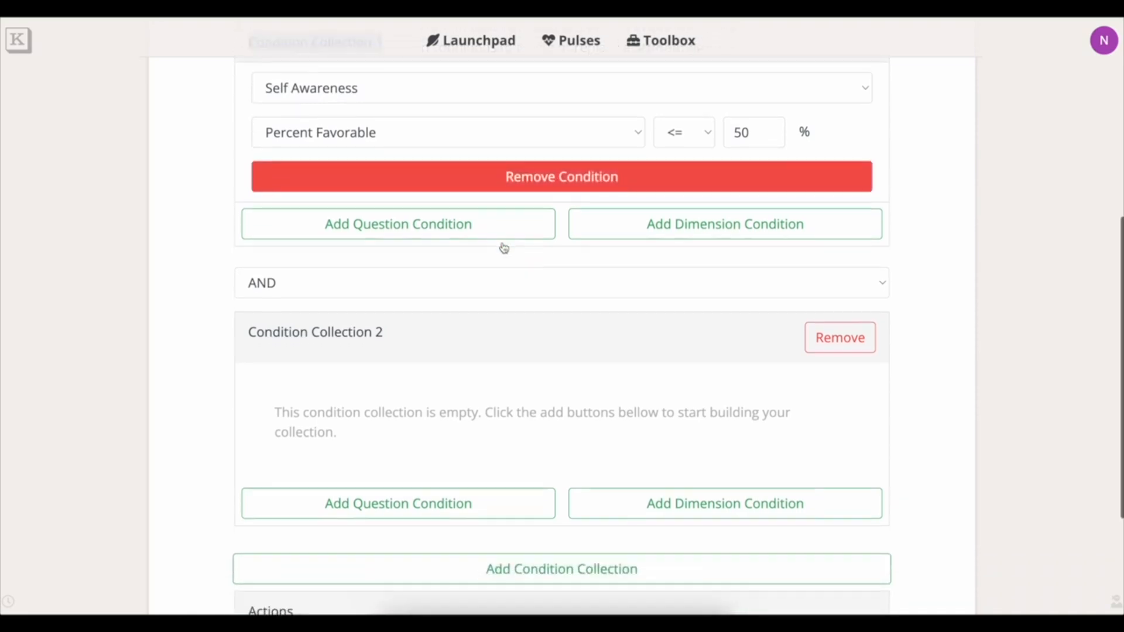
triple_click(409, 328)
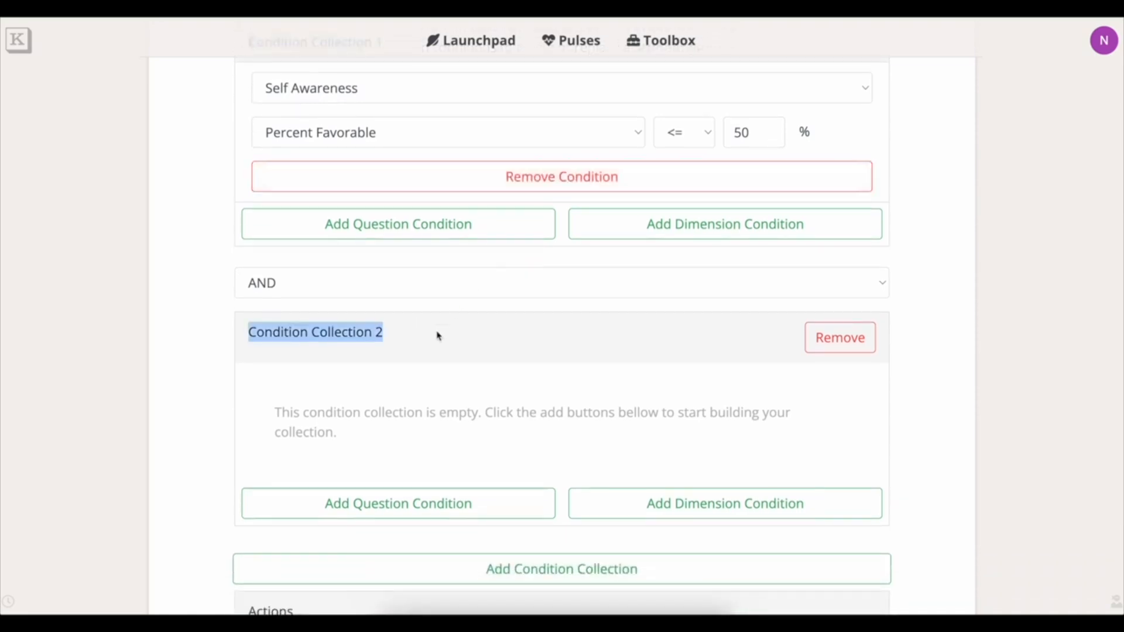
click(523, 289)
click(514, 310)
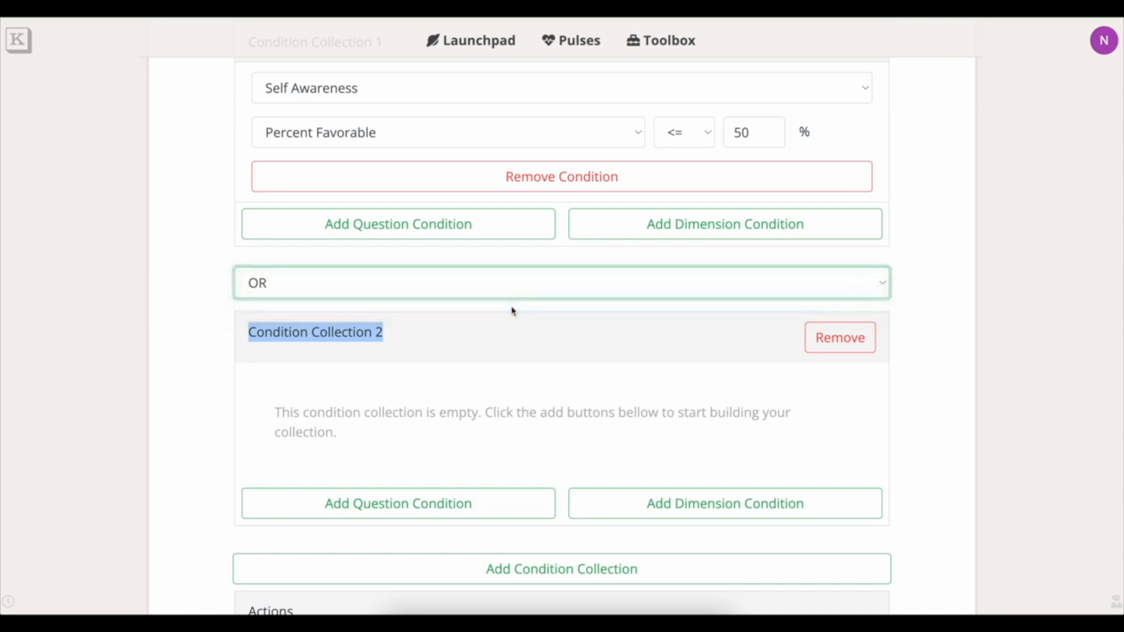
scroll(808, 354, up, 3)
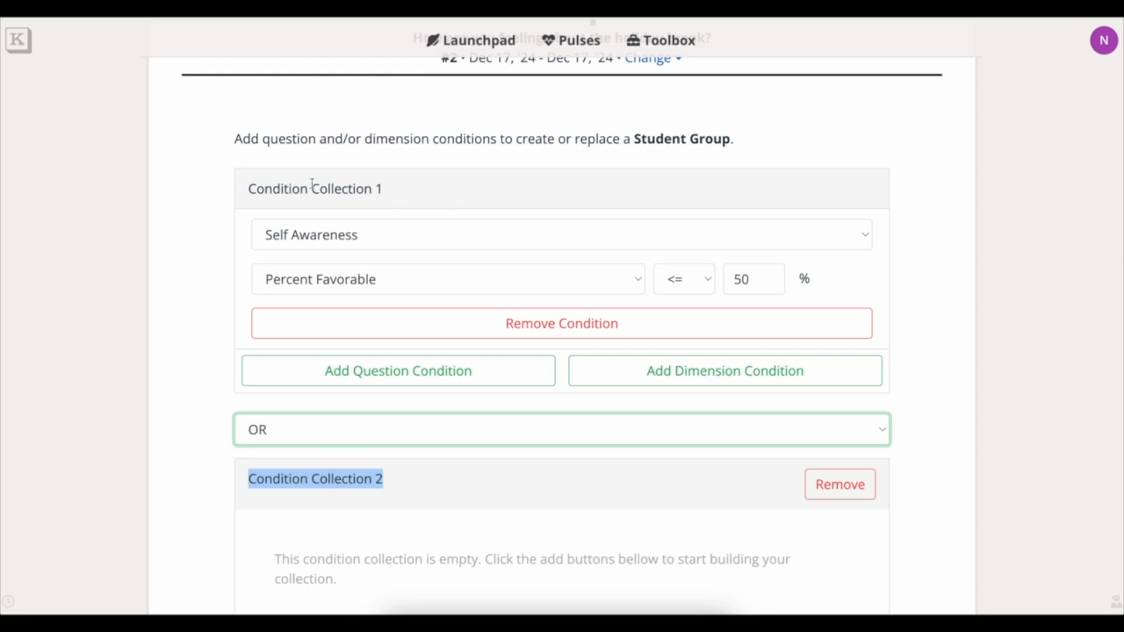
scroll(340, 193, down, 3)
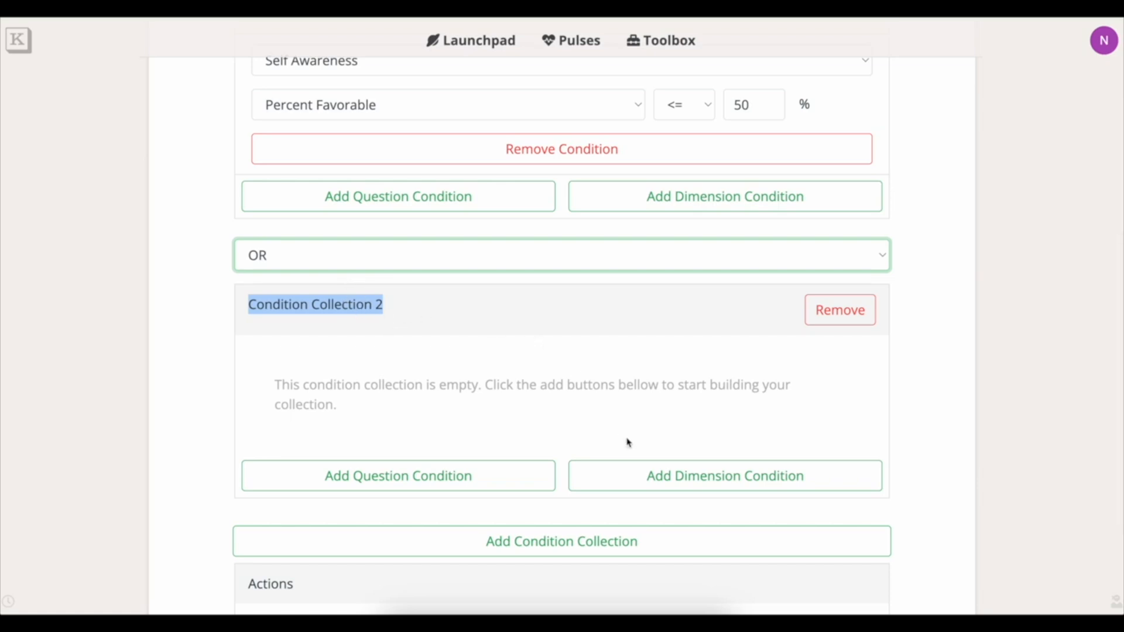
click(541, 475)
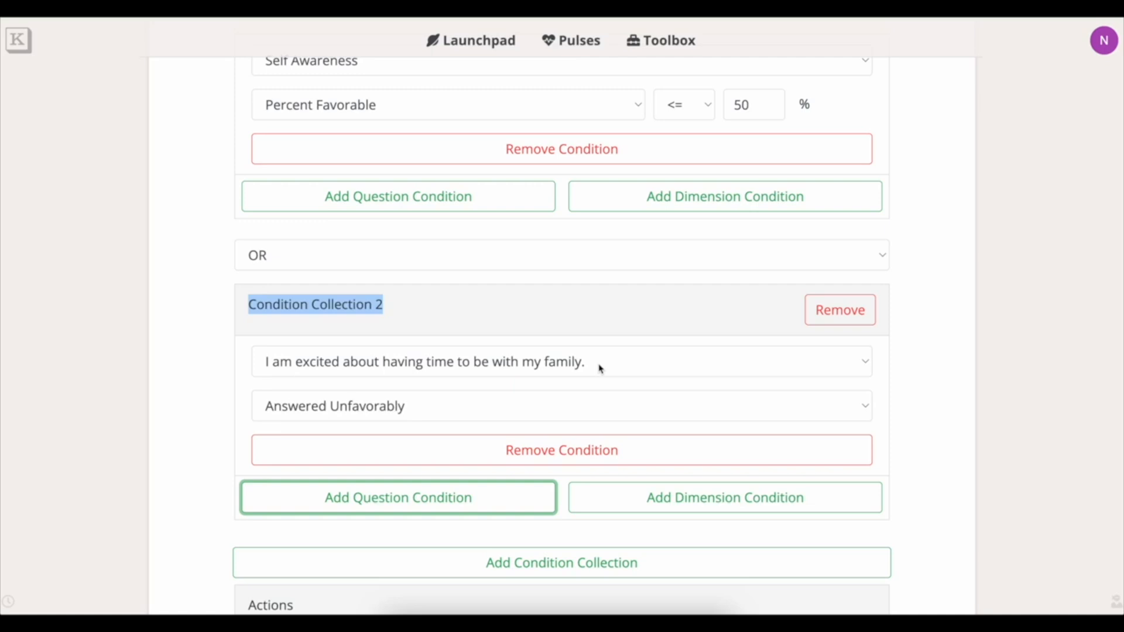
click(490, 450)
click(454, 478)
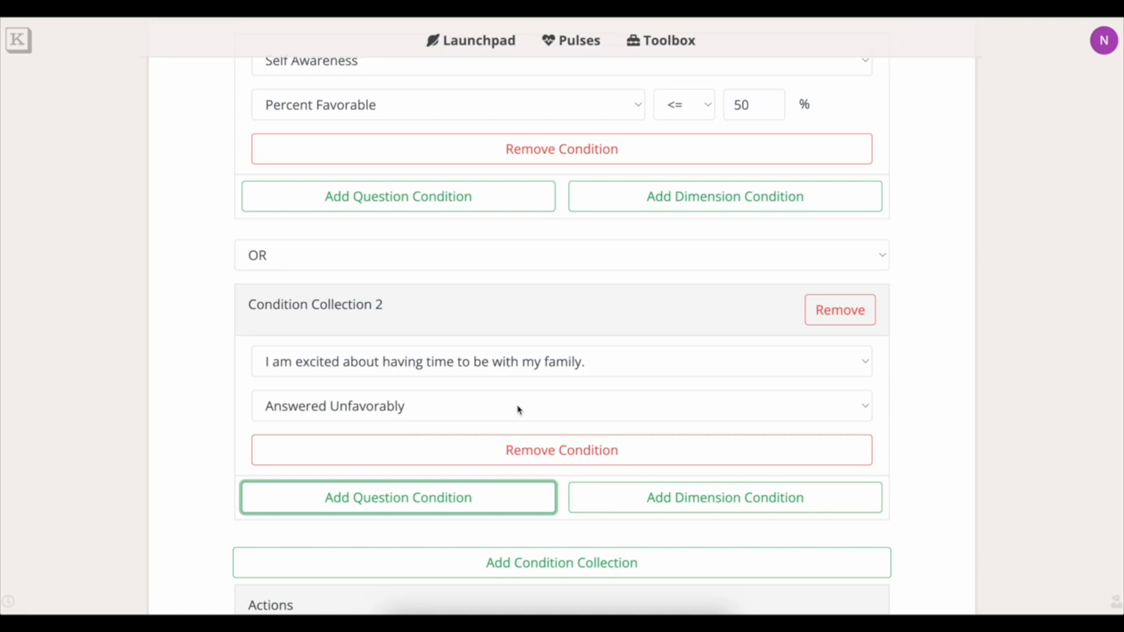
scroll(510, 421, down, 2)
scroll(509, 421, up, 5)
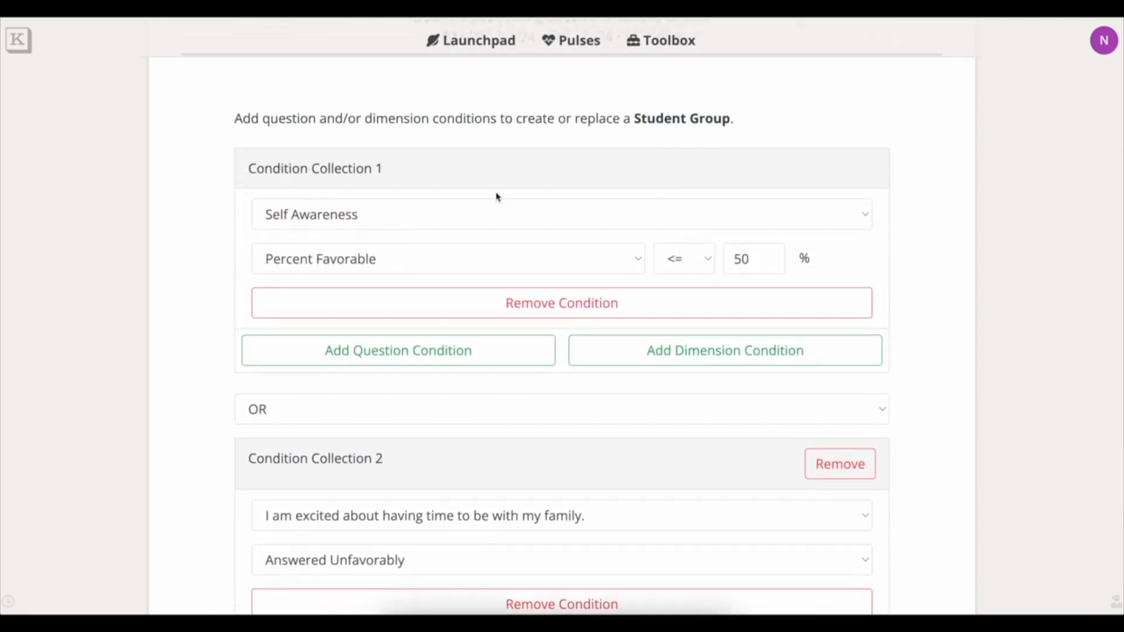
scroll(962, 277, down, 6)
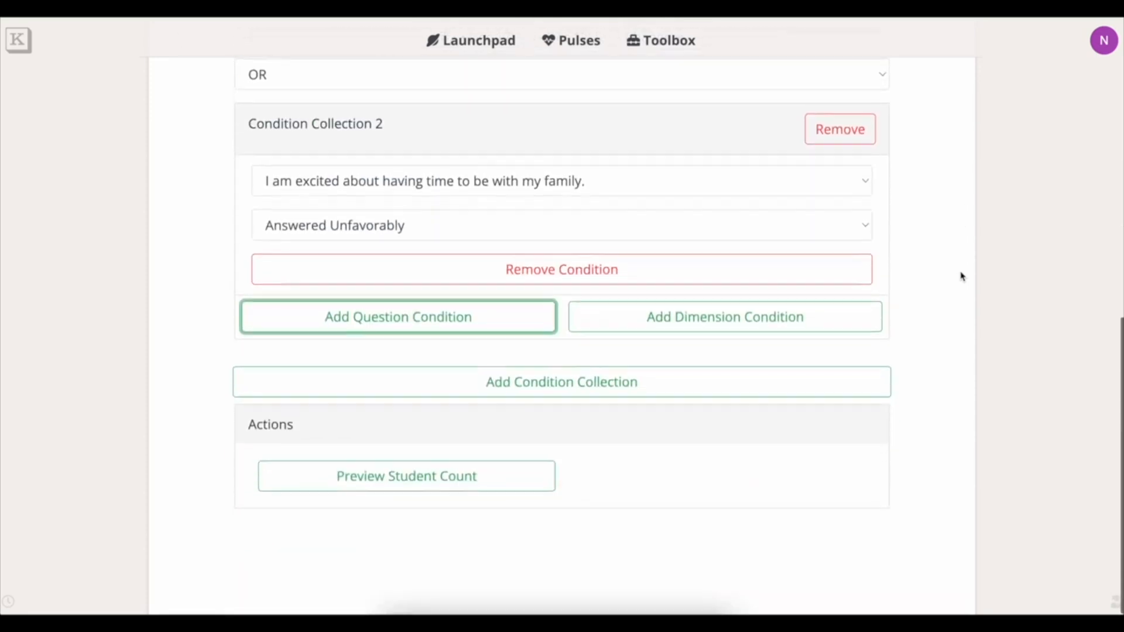
click(448, 483)
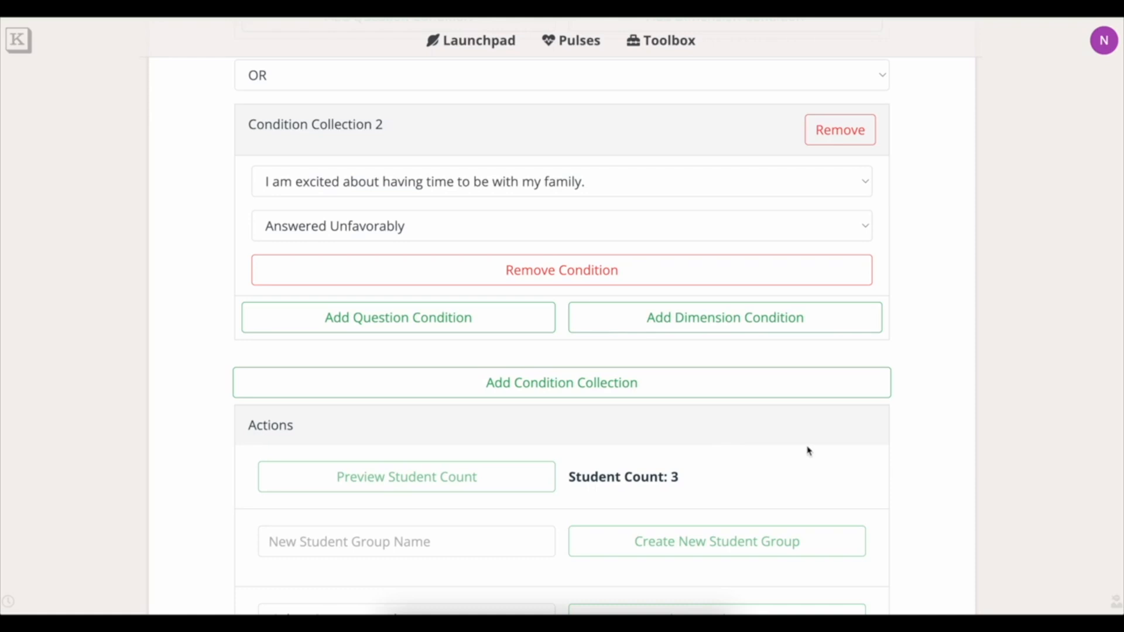
Enter 'Student group example' as a new group name, then delete it, leaving Student Count 3.
scroll(906, 464, down, 3)
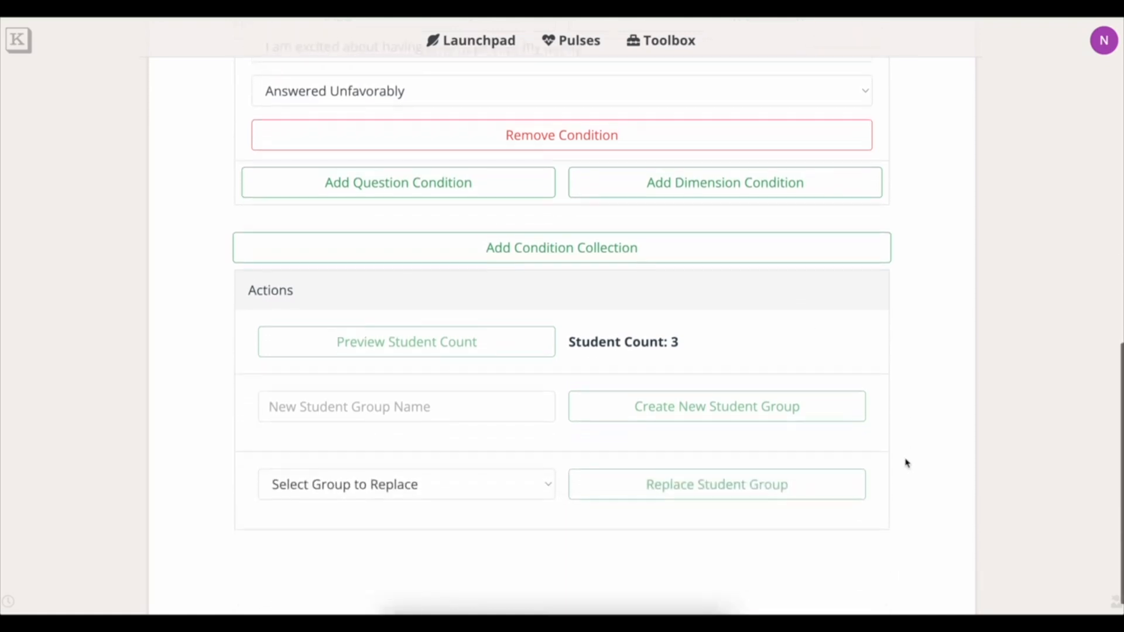
scroll(907, 463, up, 9)
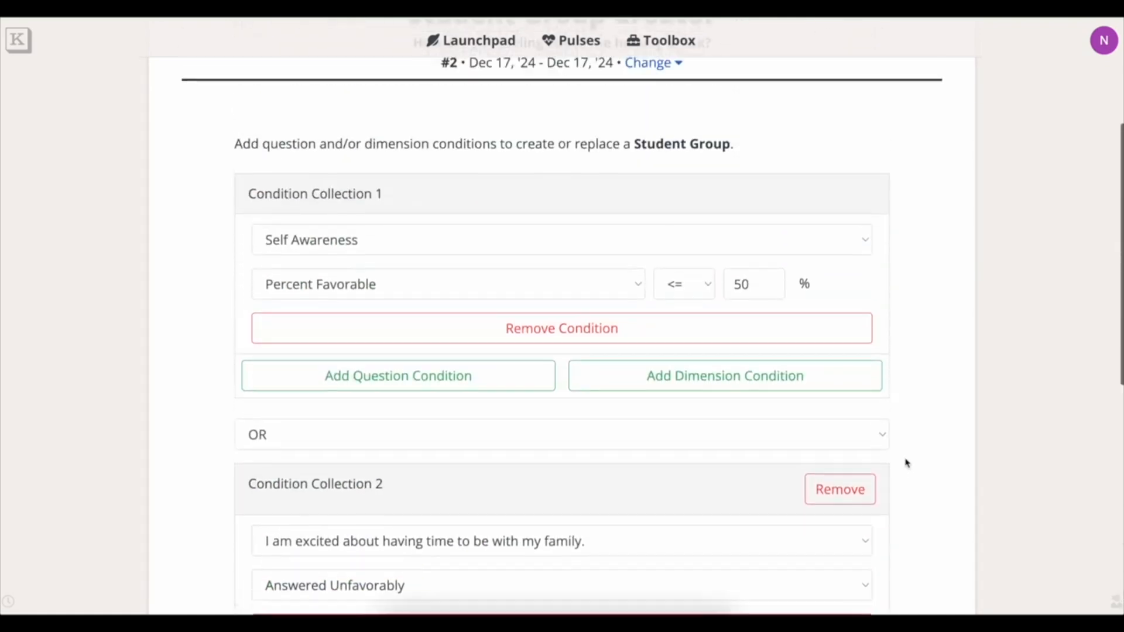
scroll(906, 463, down, 1)
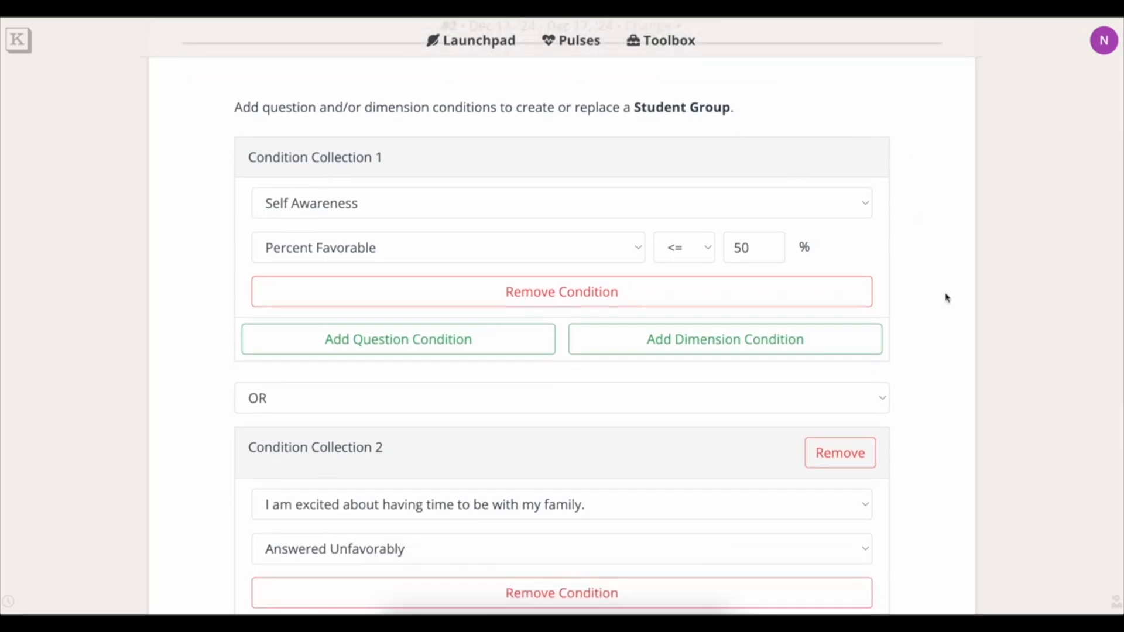
scroll(946, 298, down, 3)
scroll(947, 298, down, 6)
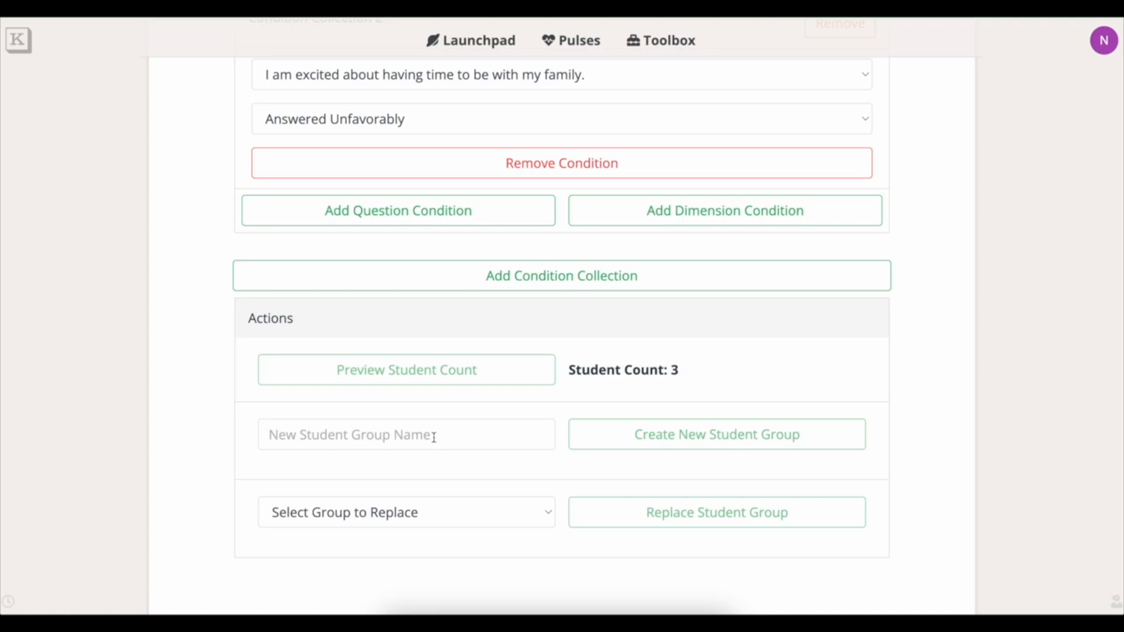
click(434, 437)
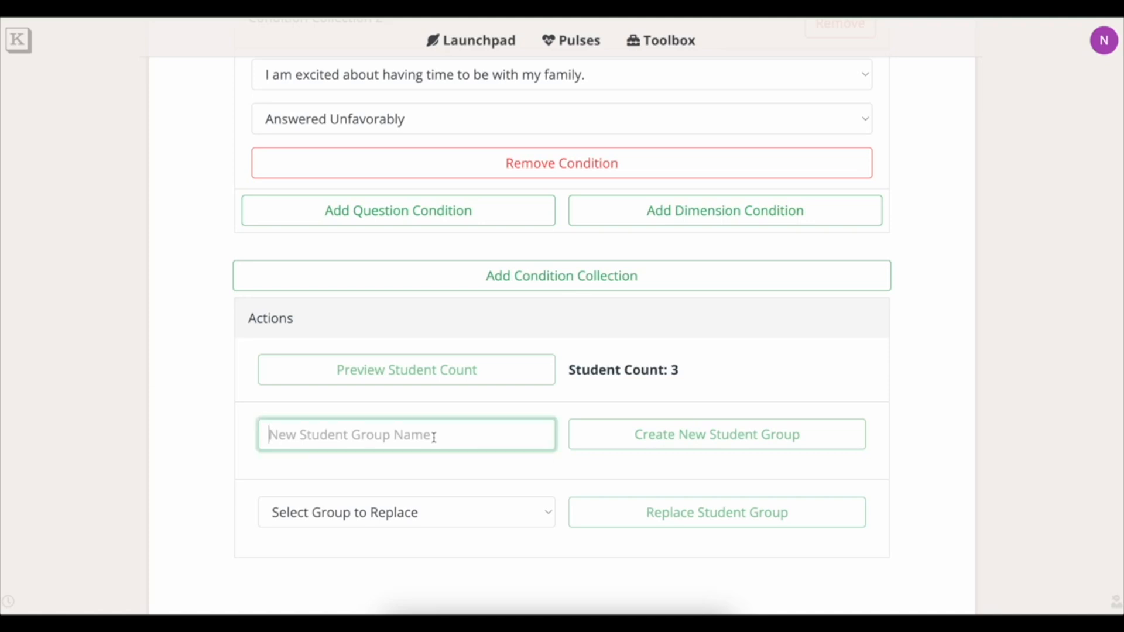
text(Student g)
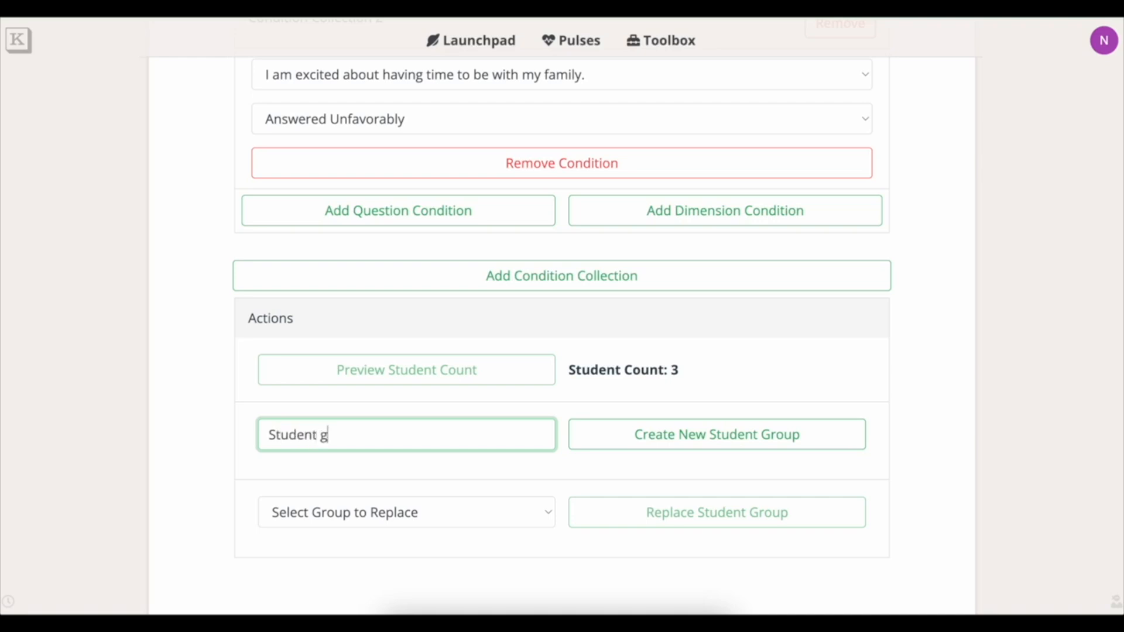
text(roup example)
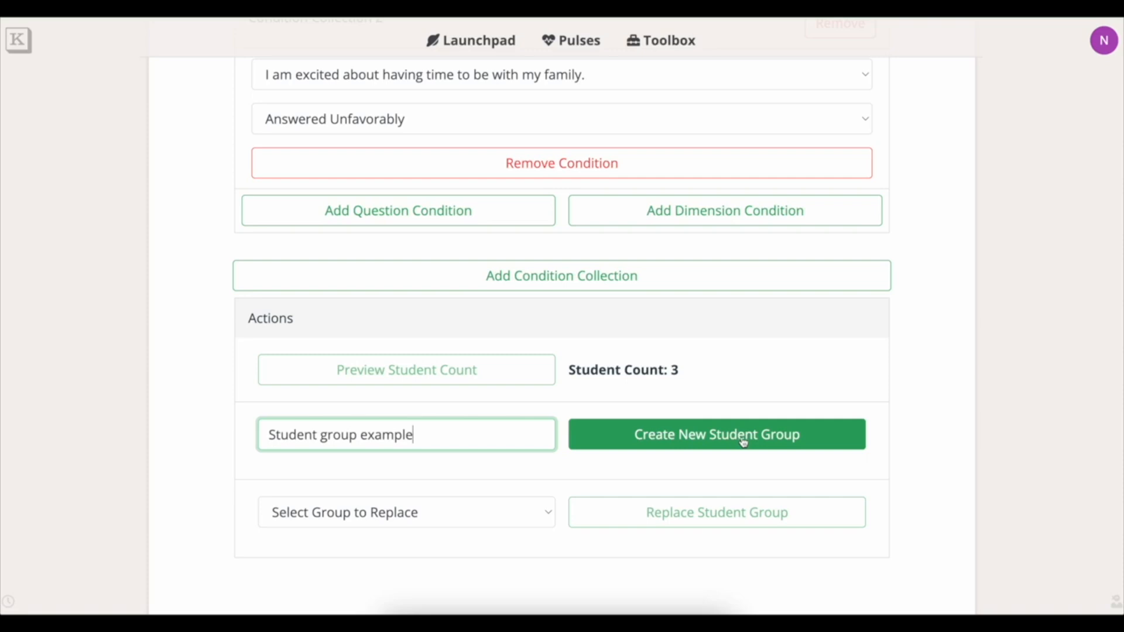
drag(431, 434, 265, 436)
key(BackSpace)
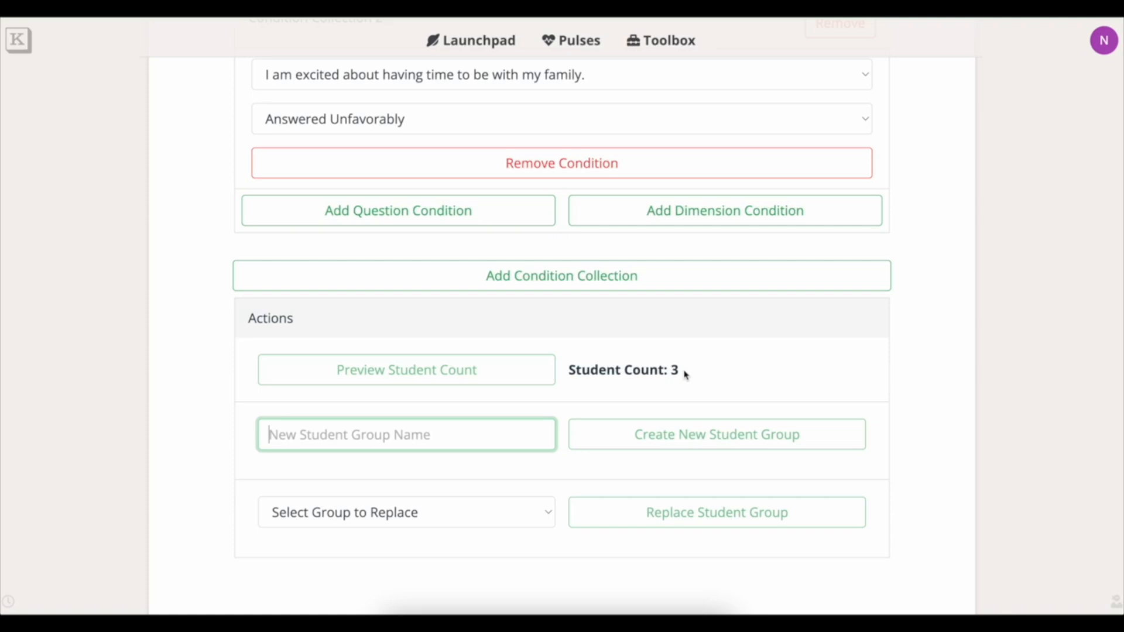
drag(686, 375, 568, 370)
Replace the 'Check In on Group' student group with the 3 matching students.
click(798, 359)
click(442, 516)
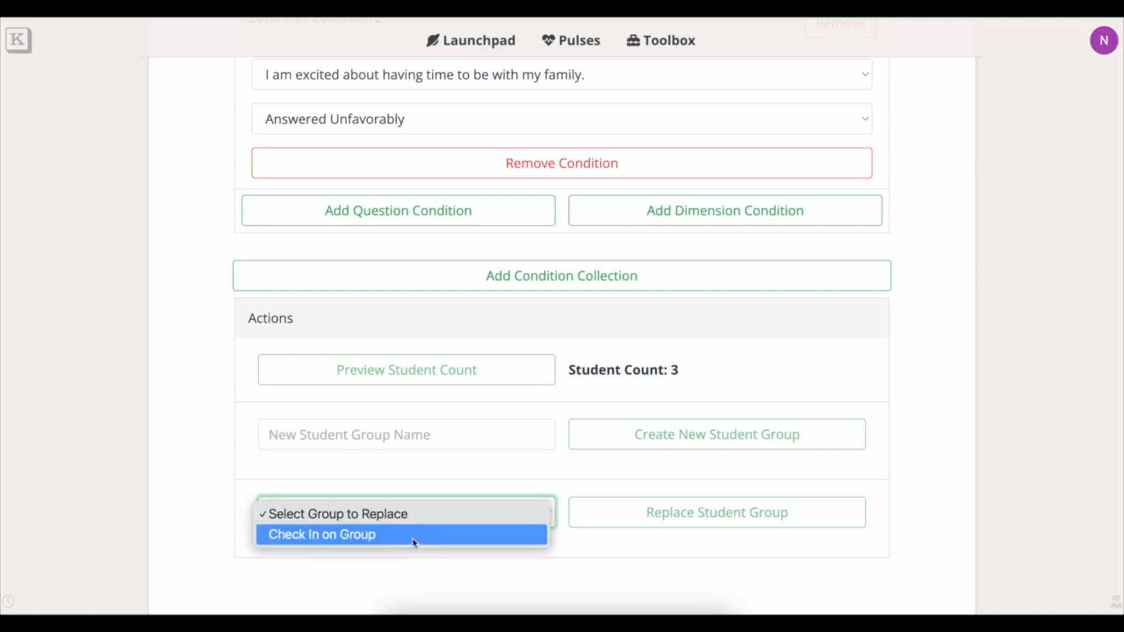
click(403, 542)
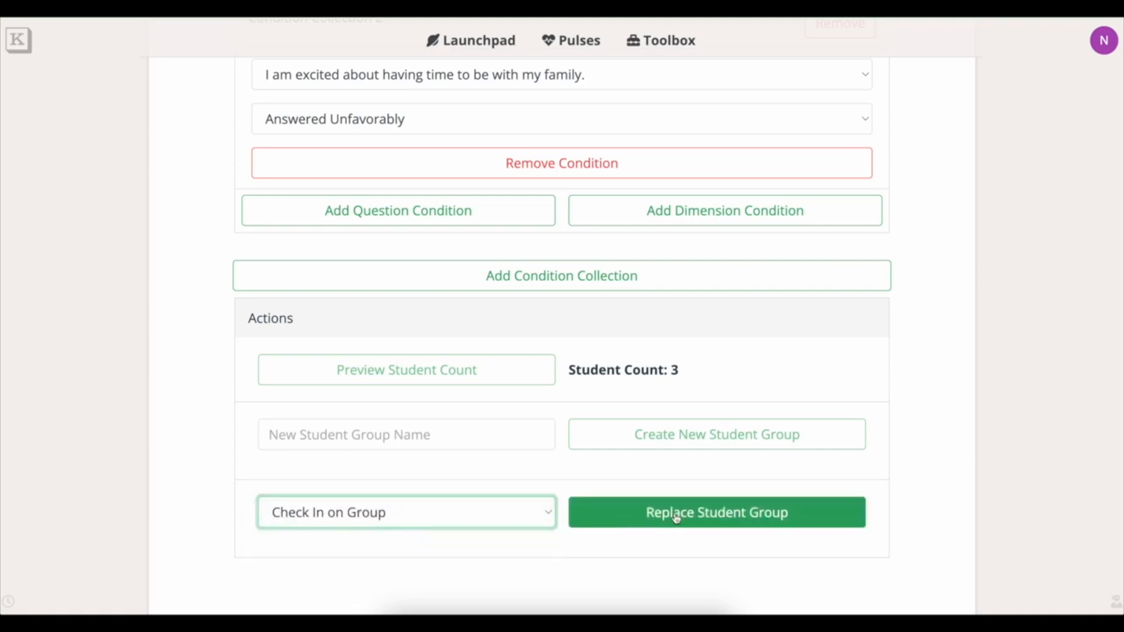
scroll(717, 519, down, 1)
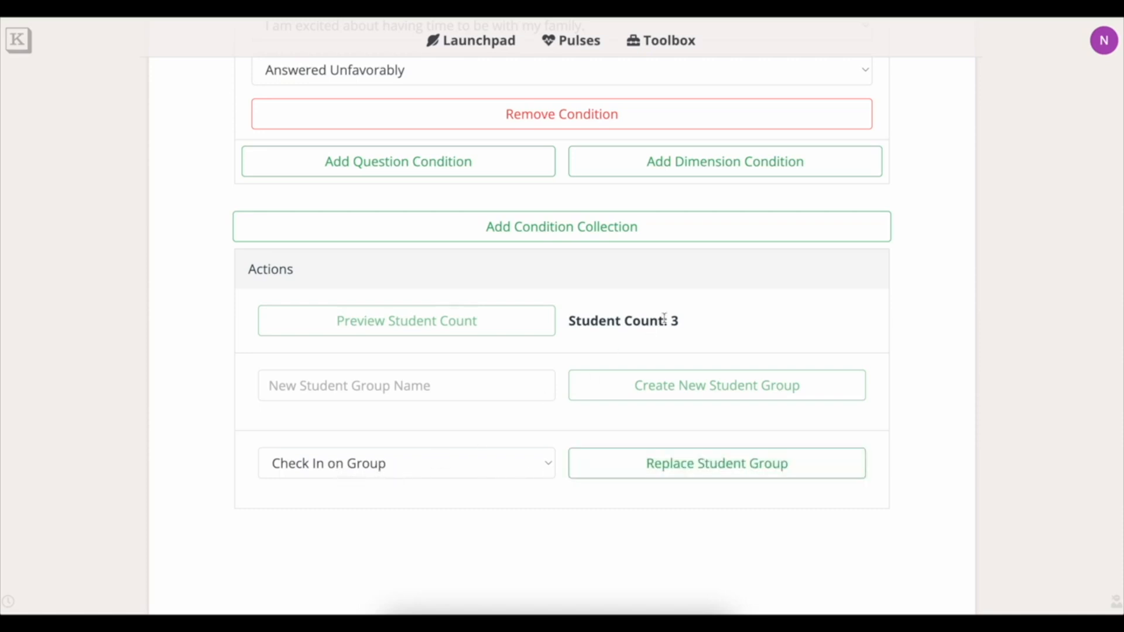
drag(689, 323, 572, 322)
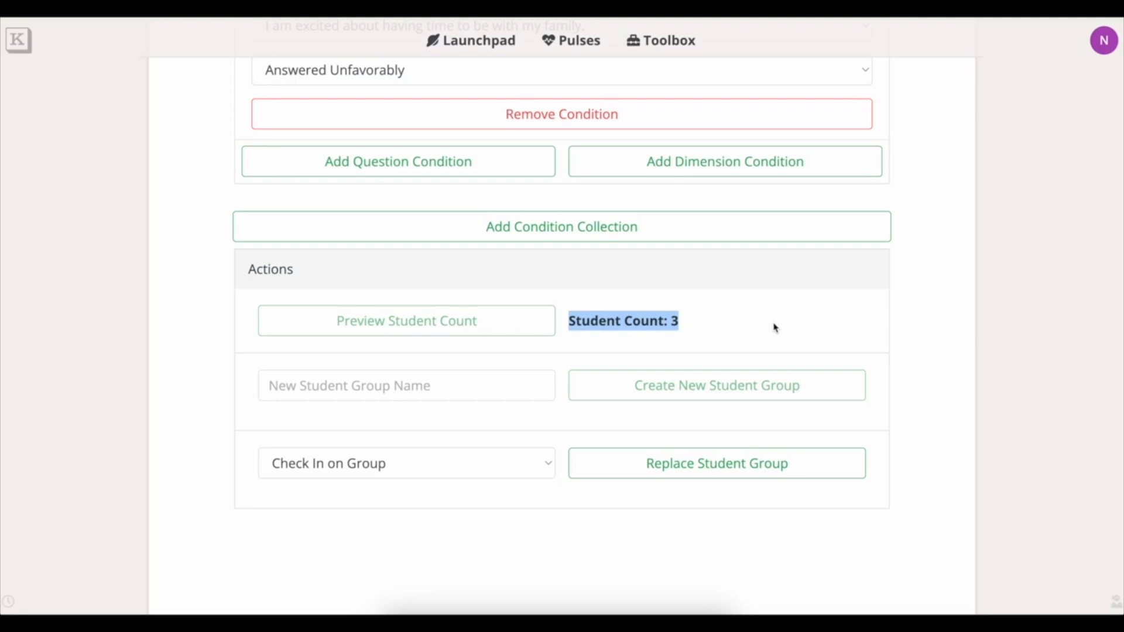
scroll(775, 328, up, 6)
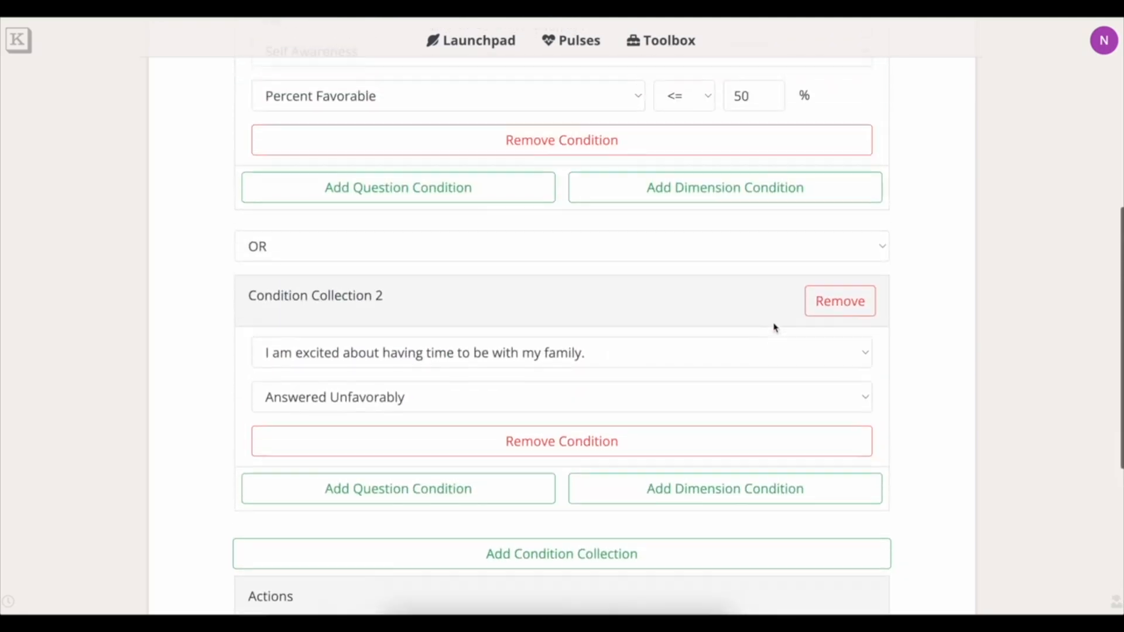
scroll(775, 327, down, 6)
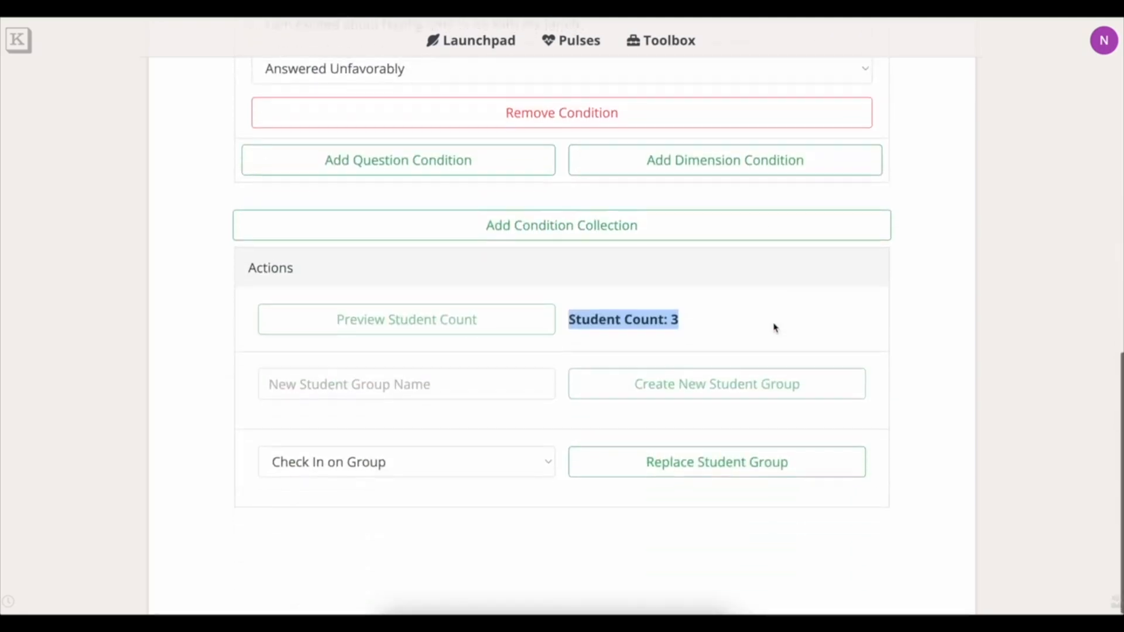
click(700, 465)
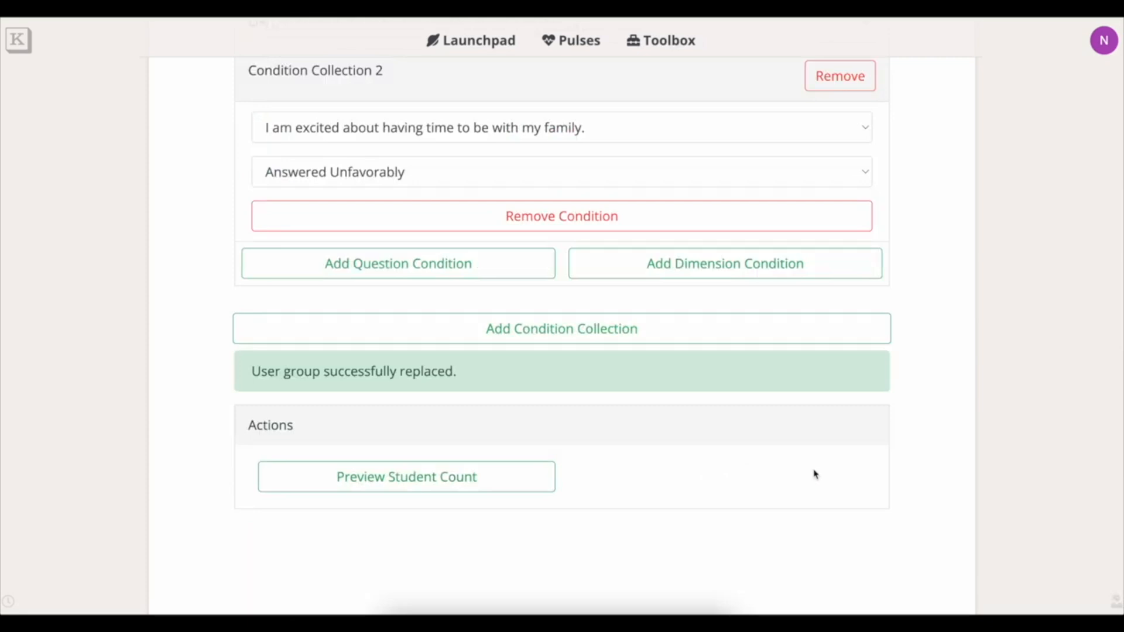
scroll(815, 474, up, 1)
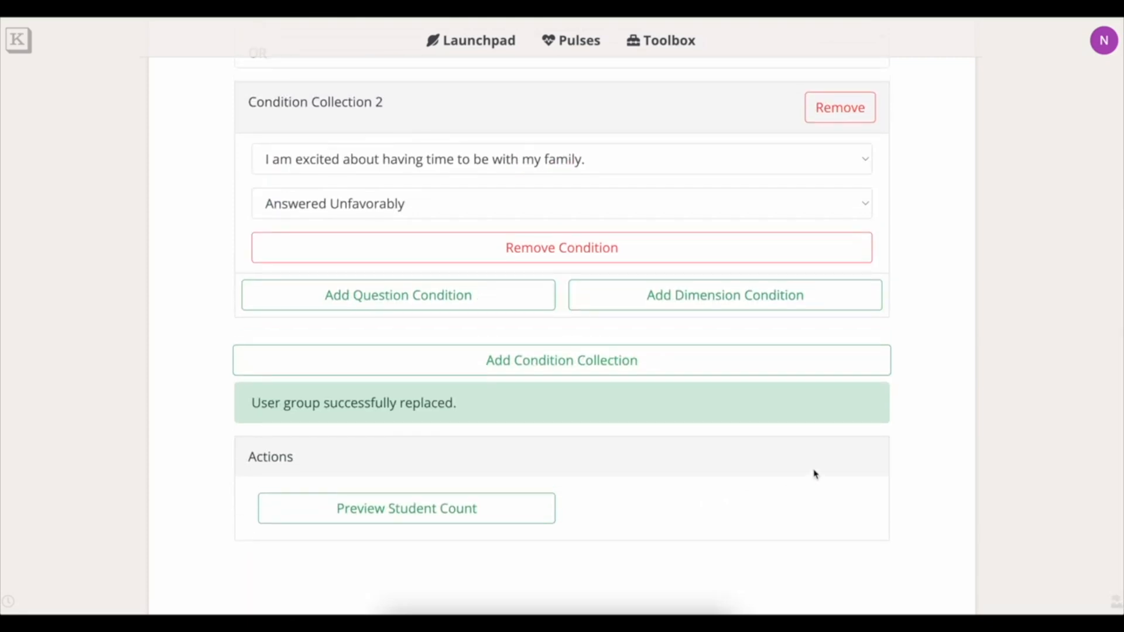
drag(454, 404, 251, 403)
Go to Settings > Groups from the account menu.
click(1076, 303)
scroll(1077, 303, up, 6)
scroll(1077, 302, up, 4)
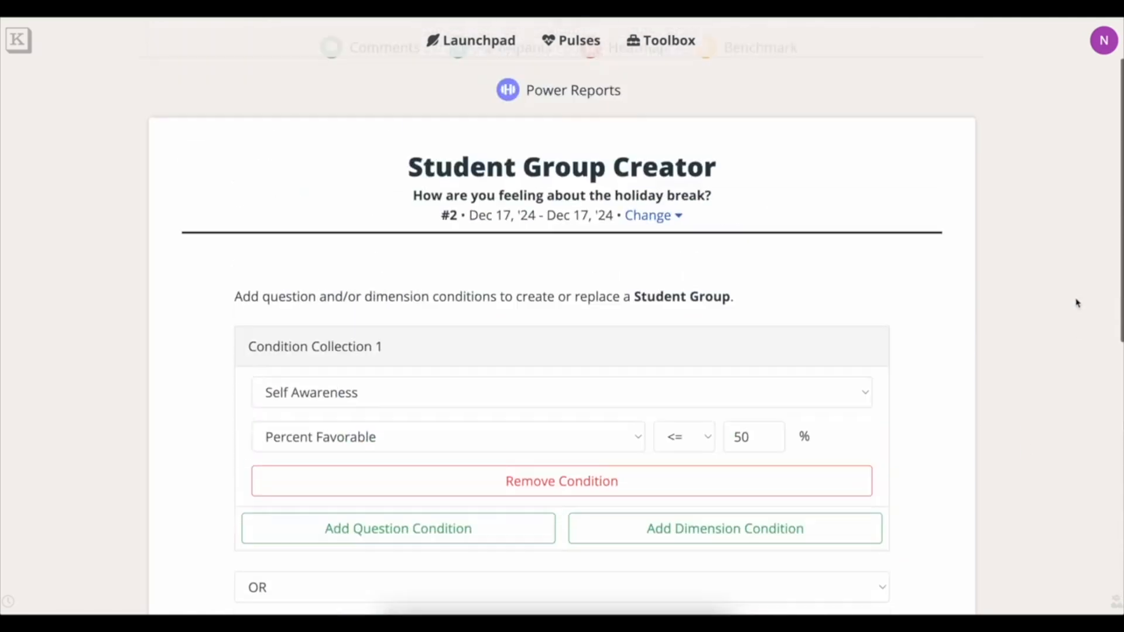
click(1107, 50)
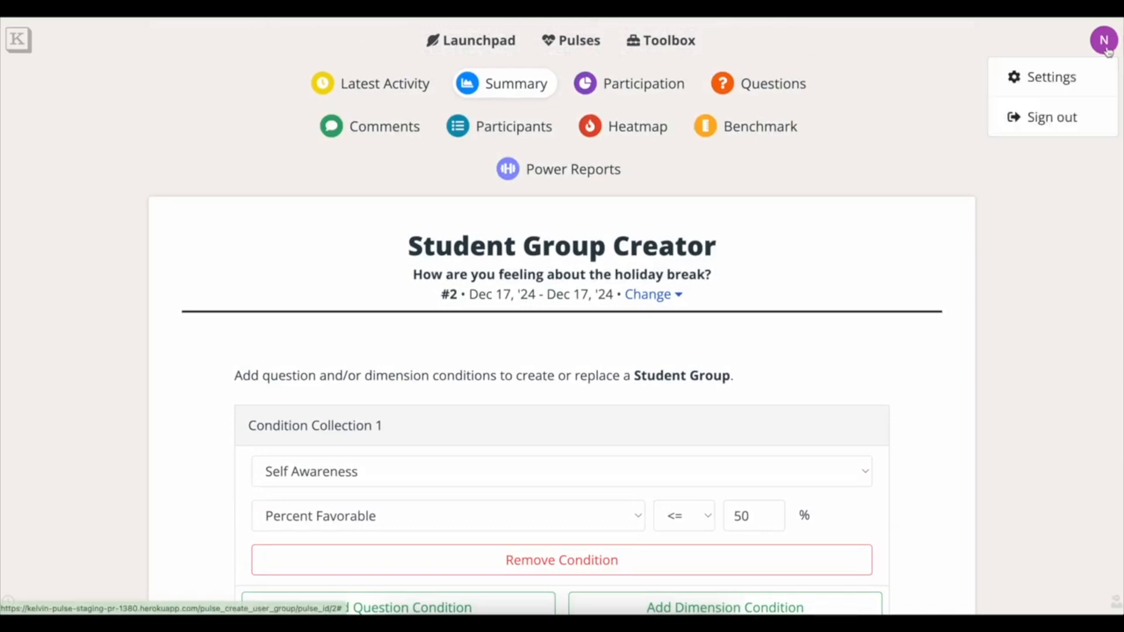
click(1071, 78)
scroll(464, 434, down, 3)
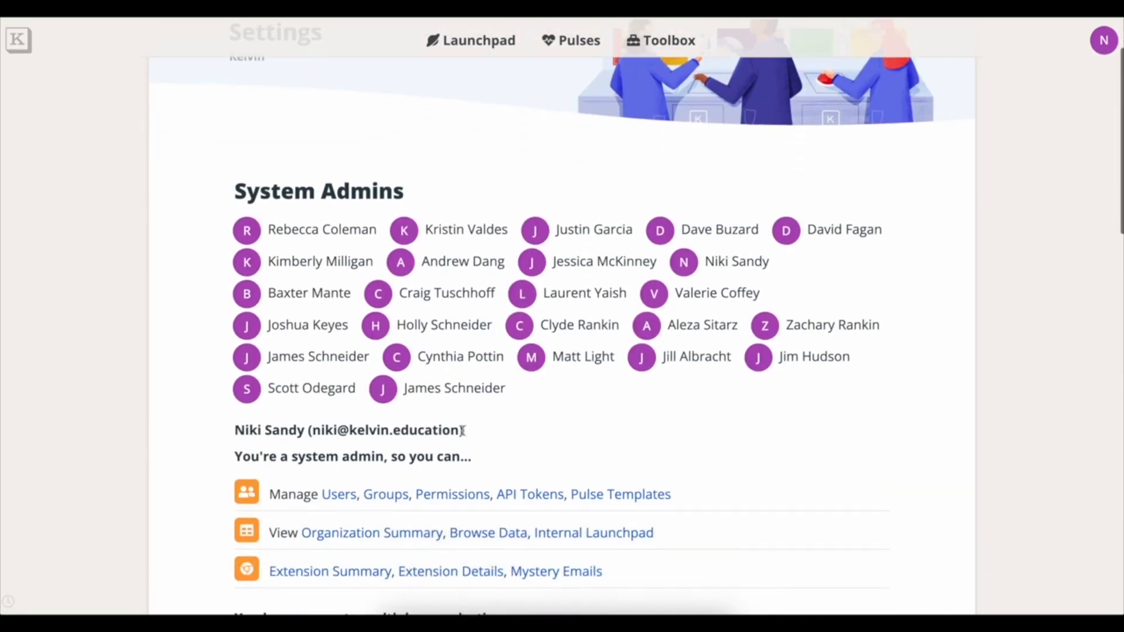
click(386, 493)
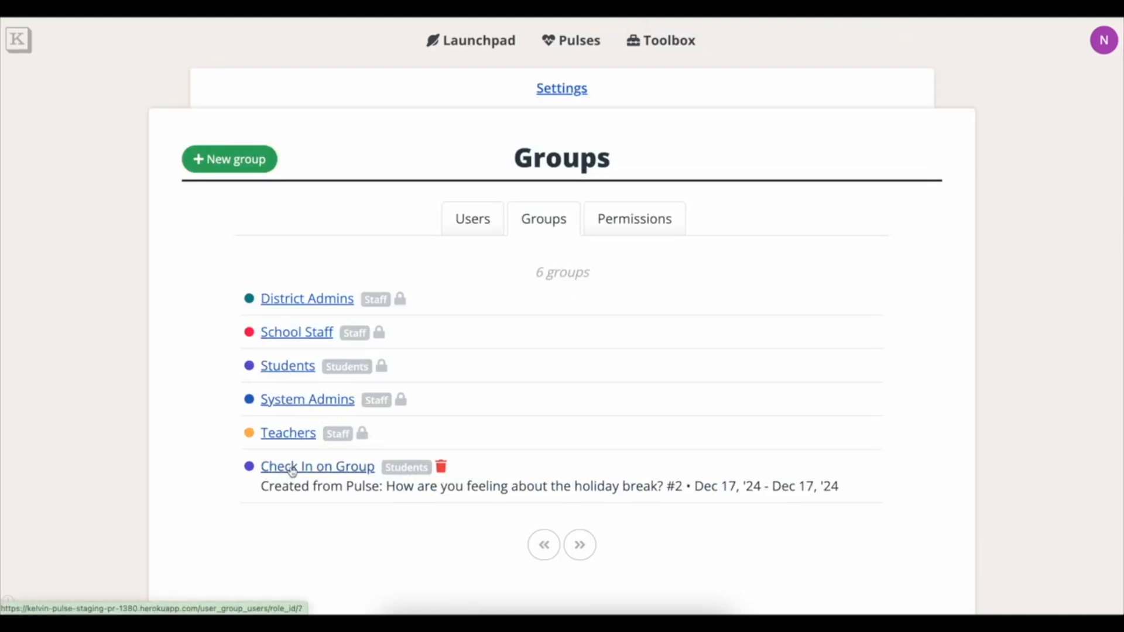
View Check In on Group's 3 students, then return to the Groups list.
drag(262, 487, 844, 494)
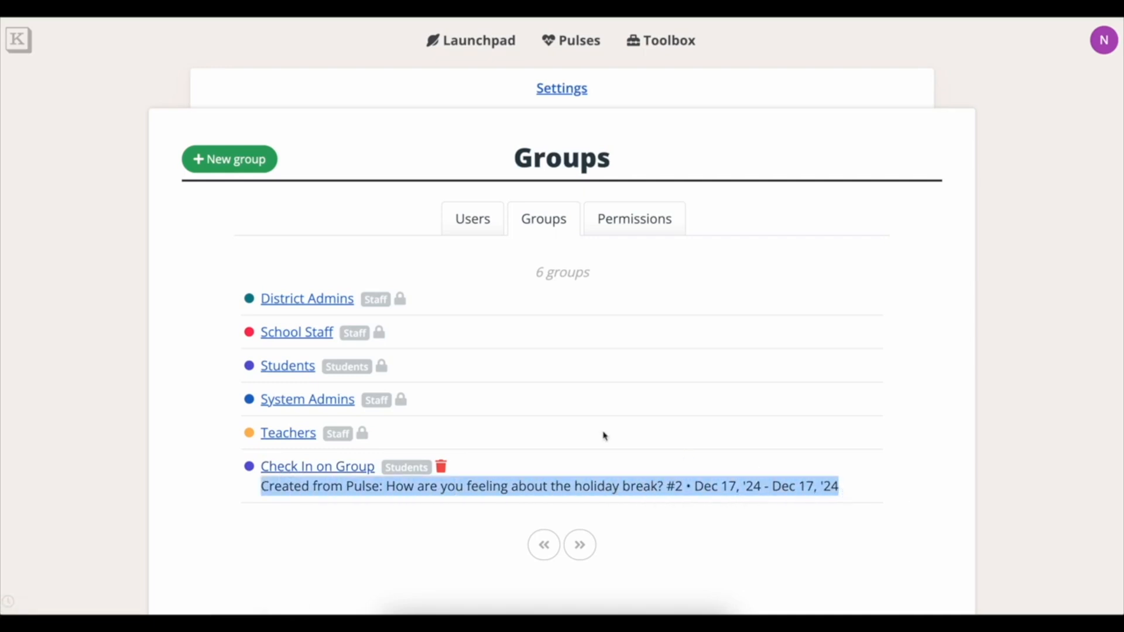
click(343, 477)
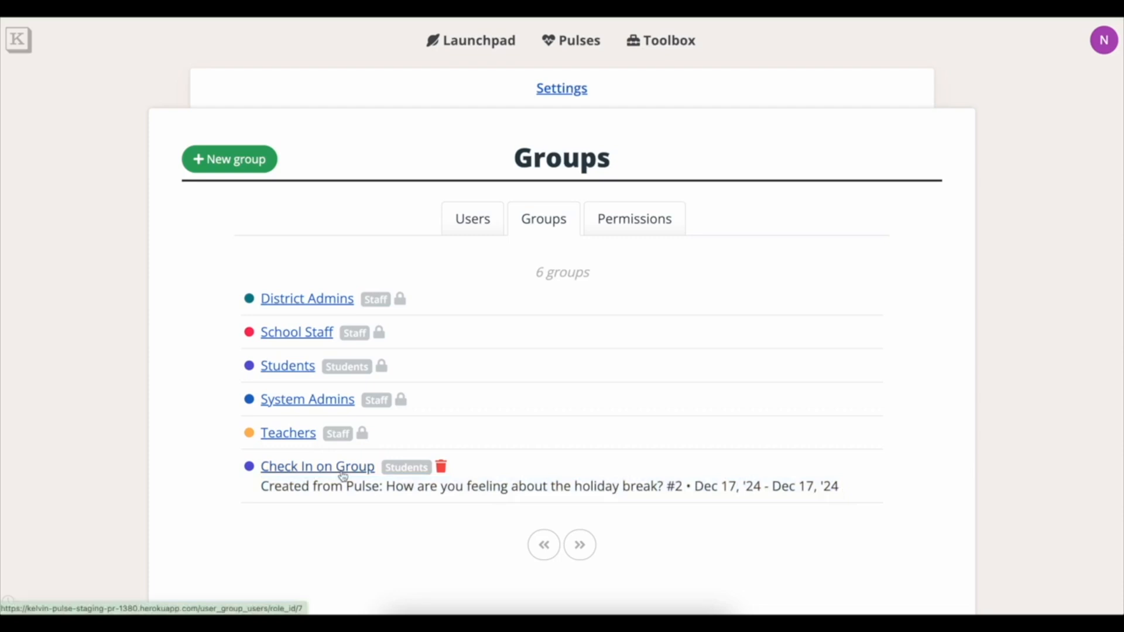
click(343, 477)
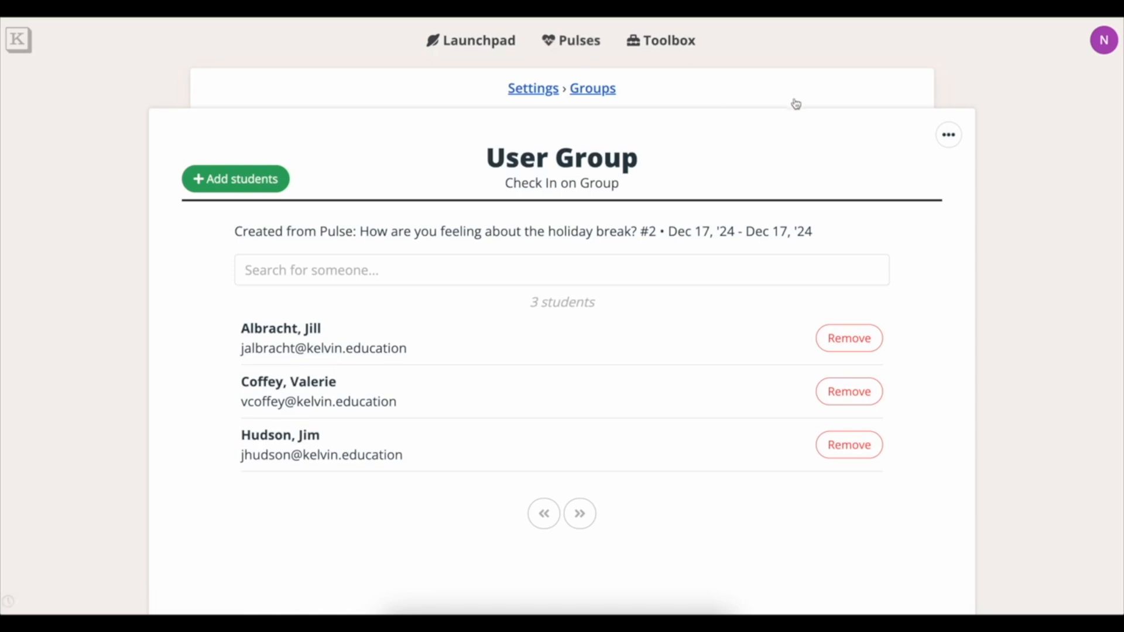
click(592, 88)
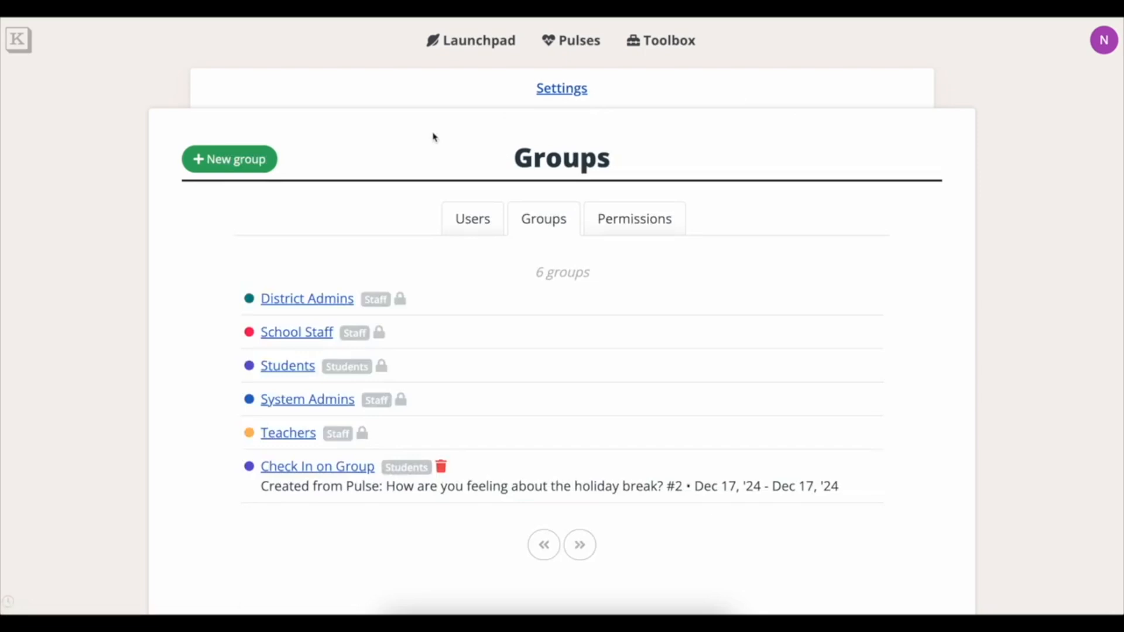